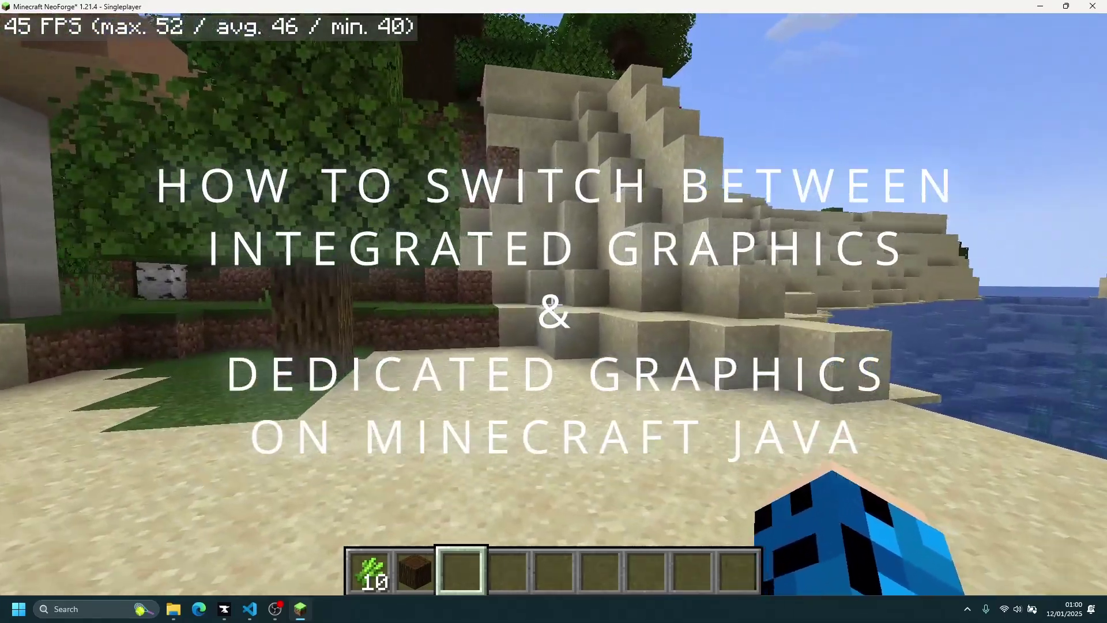
{"action": "key", "text": "w"}
{"action": "key", "text": "w"}
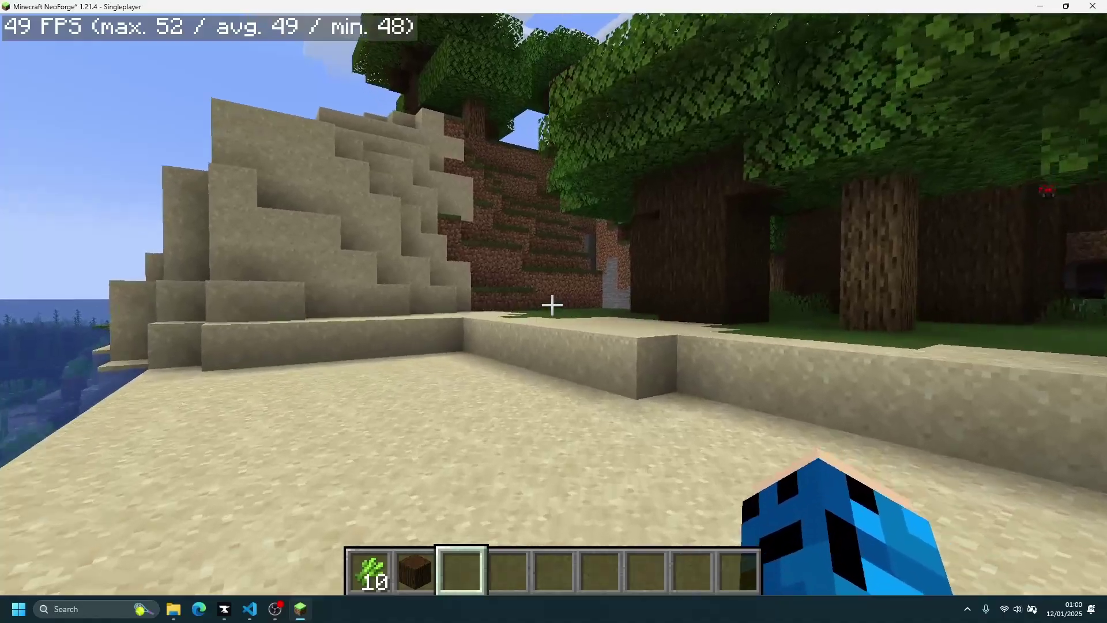
{"action": "key", "text": "w"}
{"action": "key", "text": "space"}
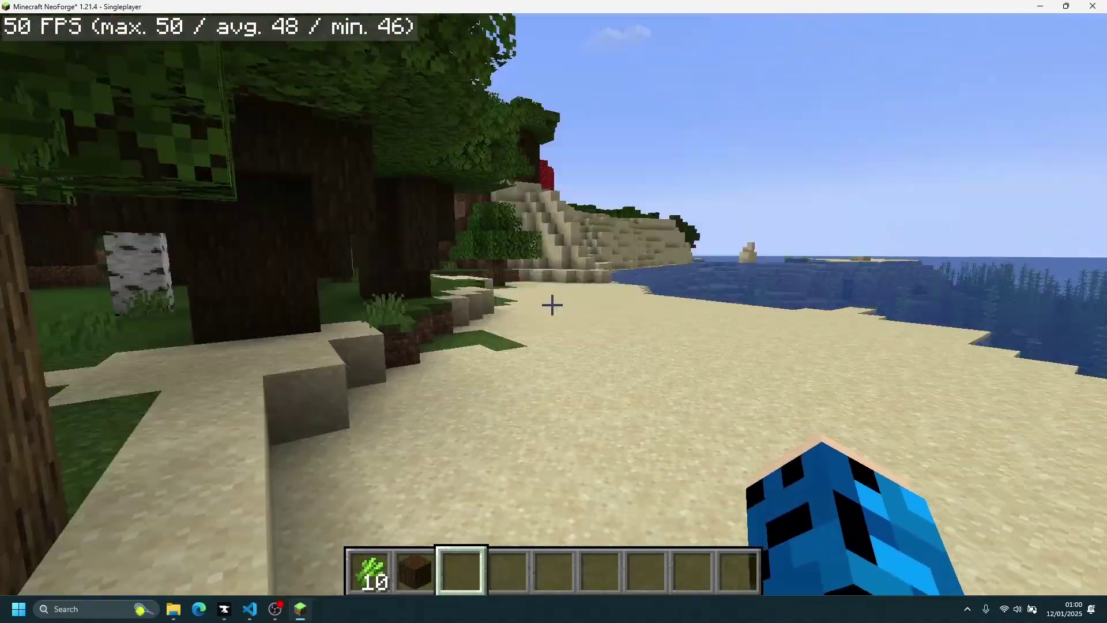
{"action": "mouse_move", "coordinate": [553, 311]}
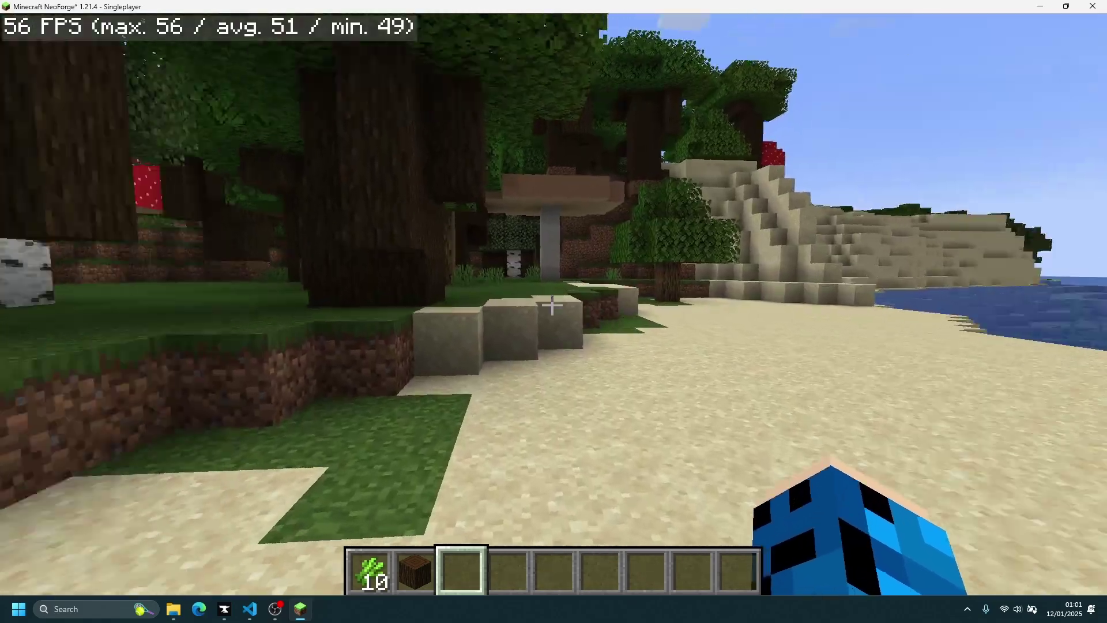
{"action": "key", "text": "w"}
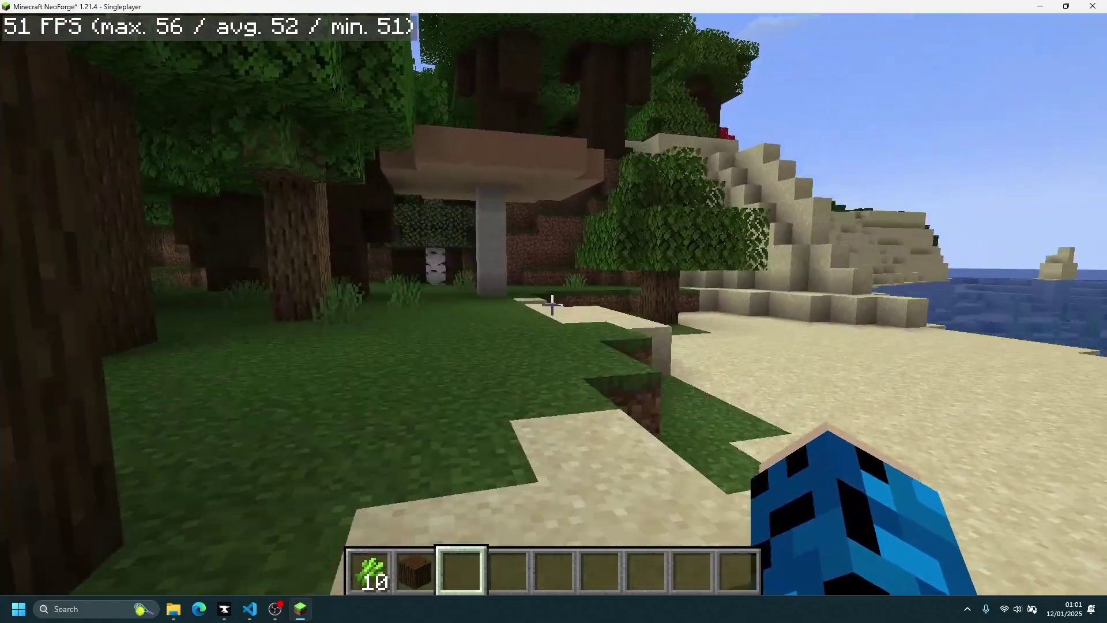
{"action": "key", "text": "w"}
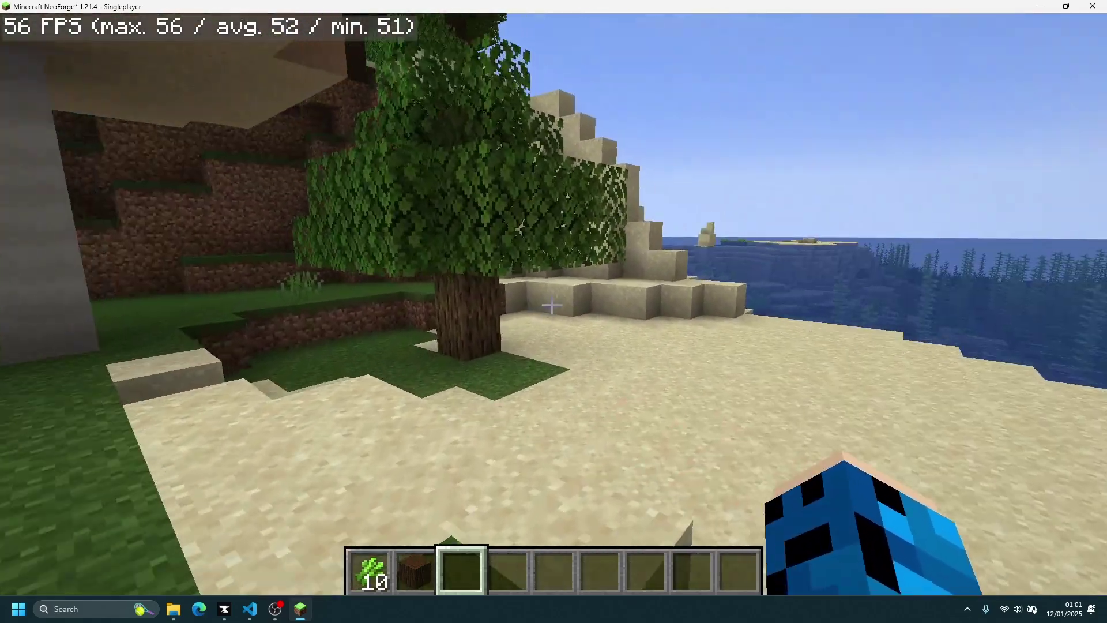
{"action": "key", "text": "w"}
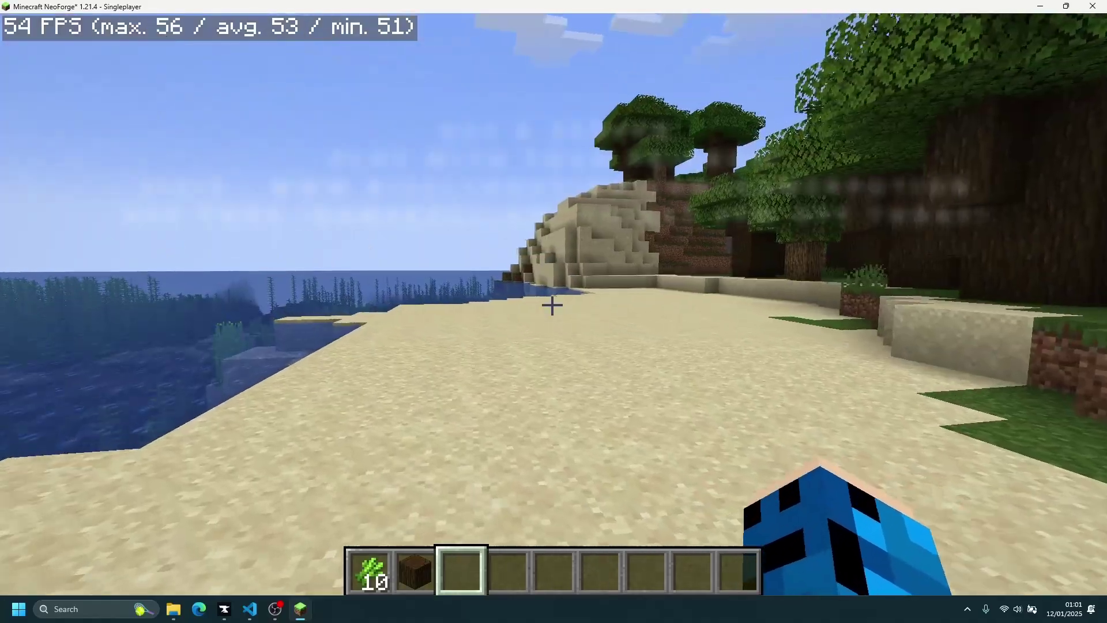
{"action": "key", "text": "w"}
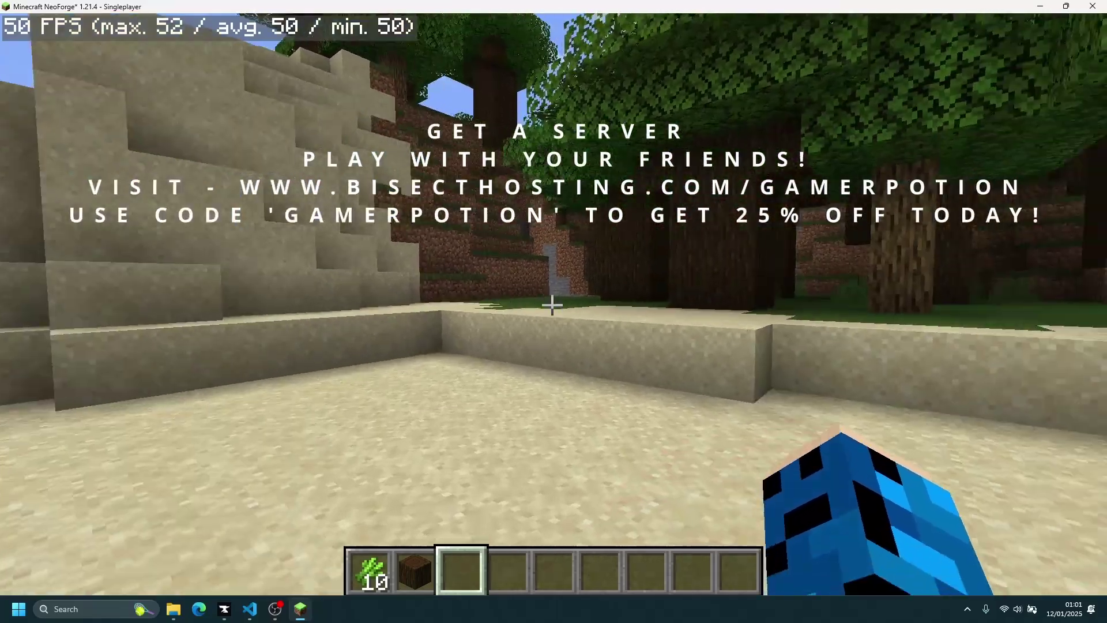
{"action": "key", "text": "w"}
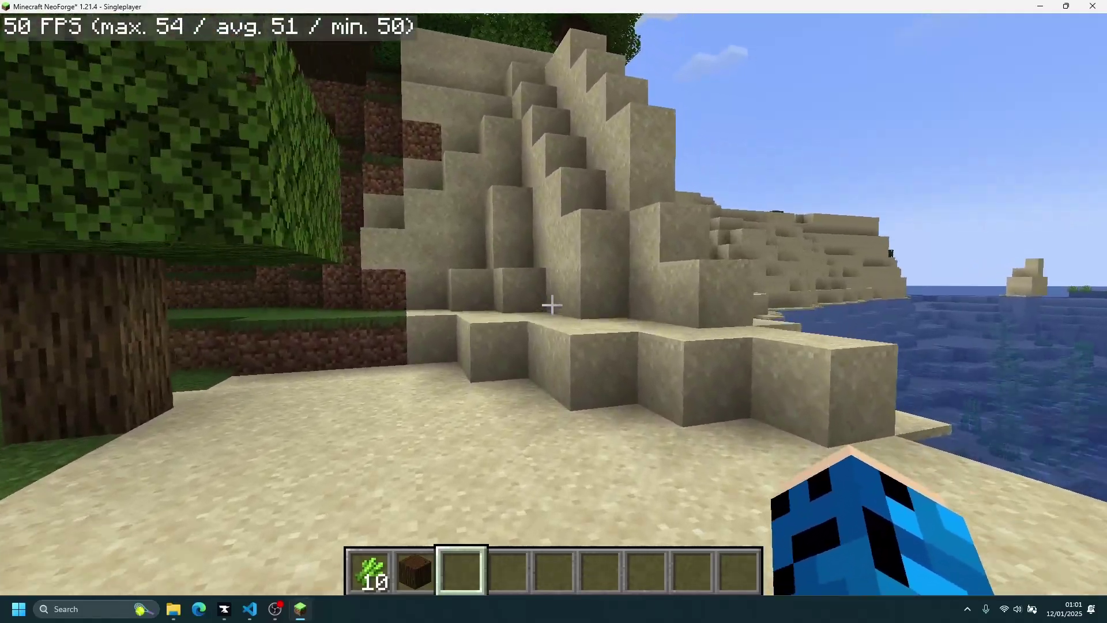
{"action": "key", "text": "w"}
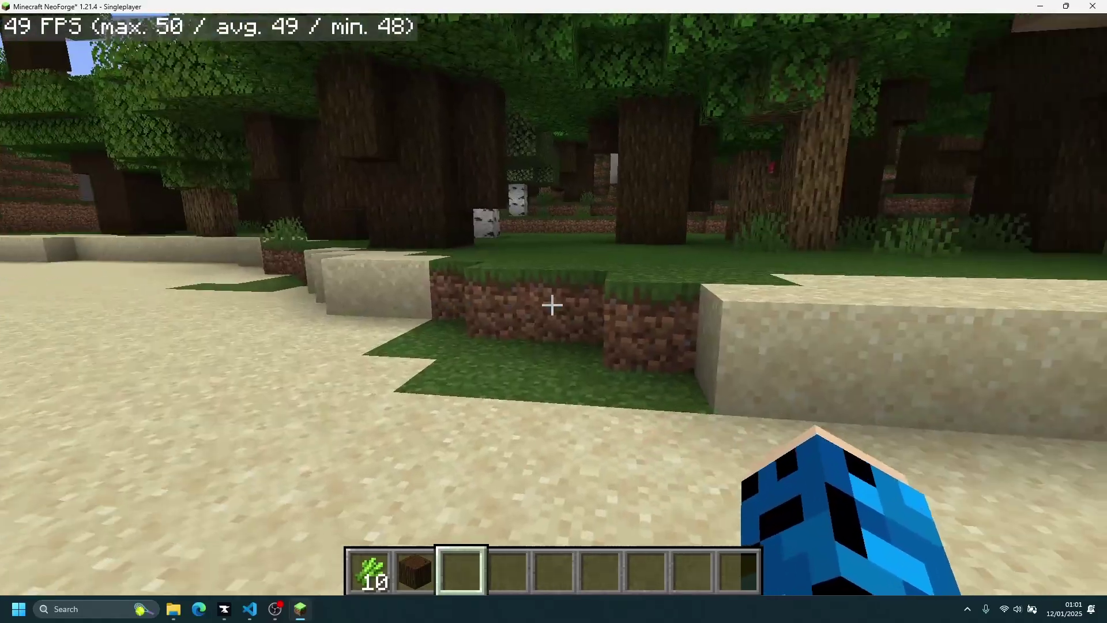
{"action": "key", "text": "w"}
{"action": "key", "text": "space"}
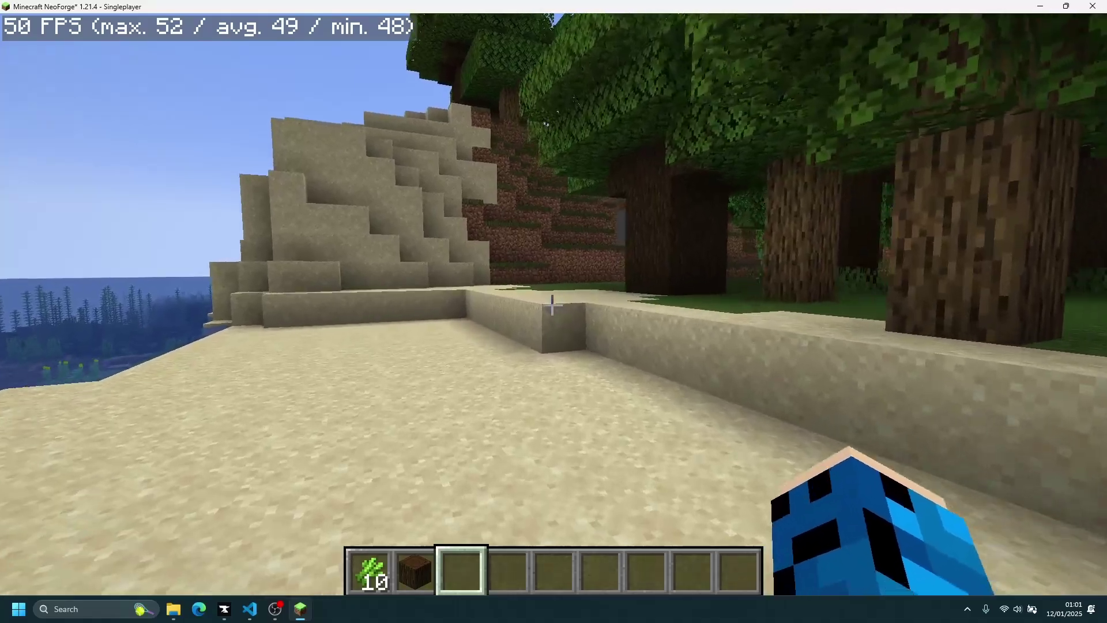
{"action": "key", "text": "w"}
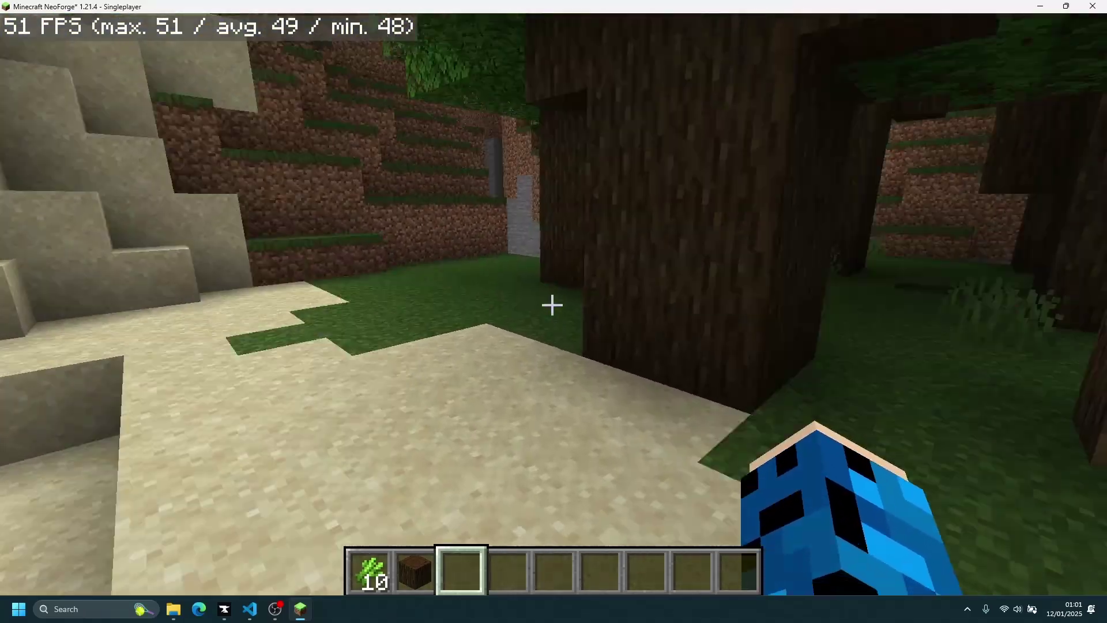
{"action": "key", "text": "w"}
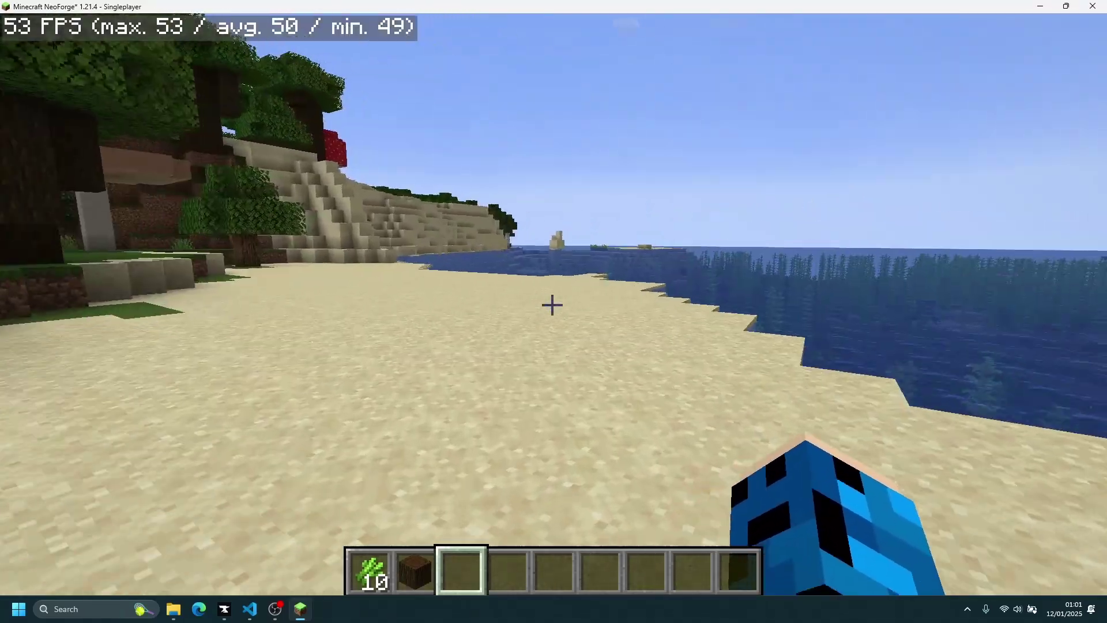
{"action": "key", "text": "w"}
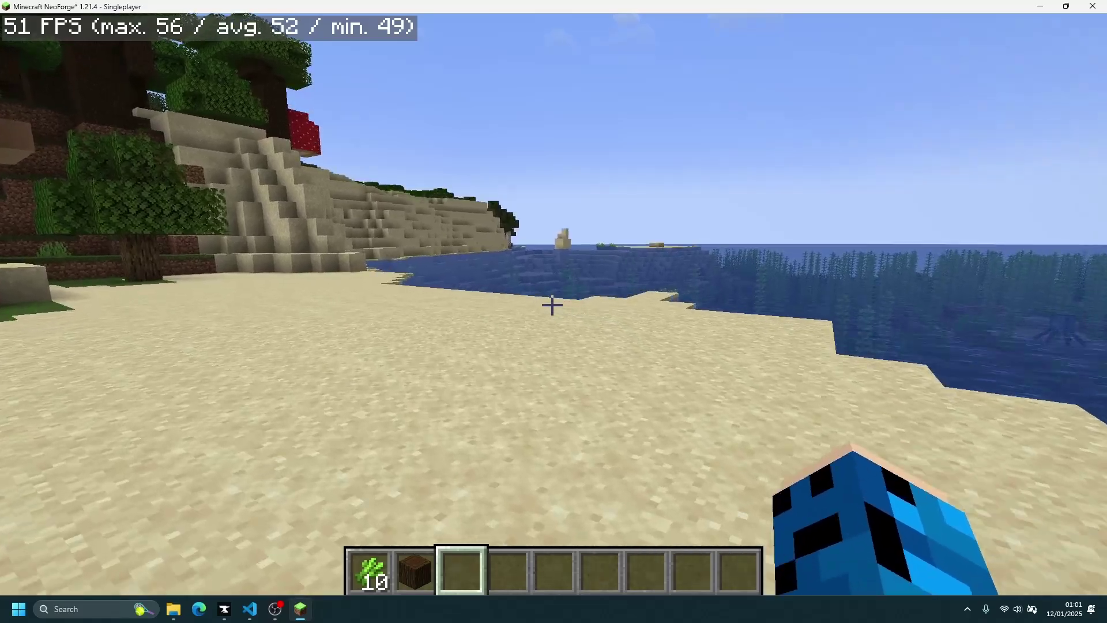
{"action": "key", "text": "w"}
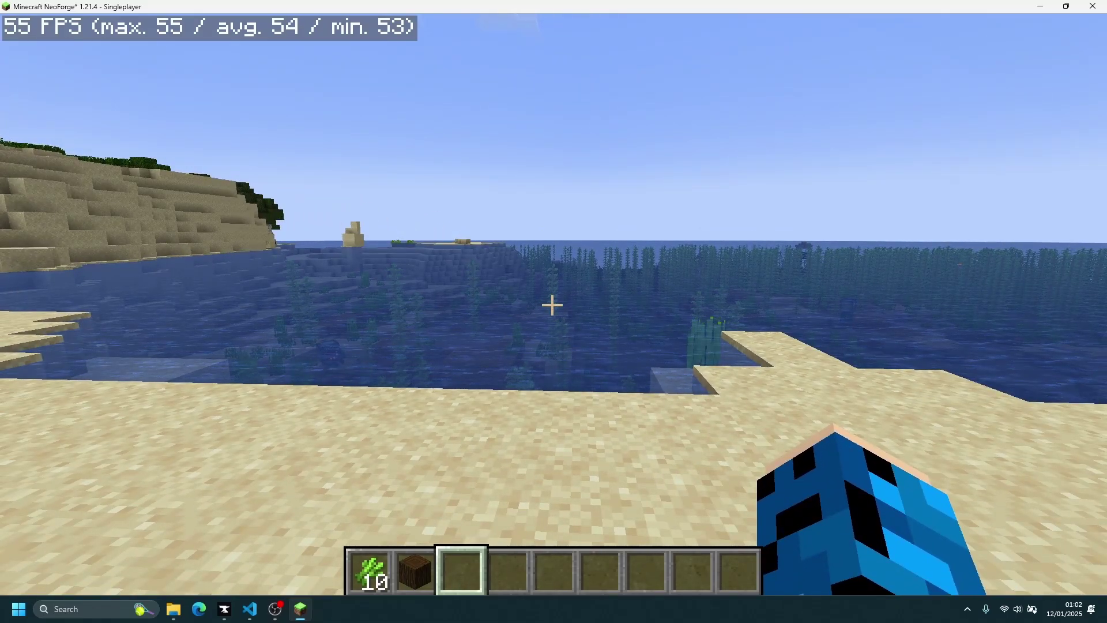
Step: Show the debug overlay to check which graphics processor renders the game, and hide it again
{"action": "key", "text": "F3"}
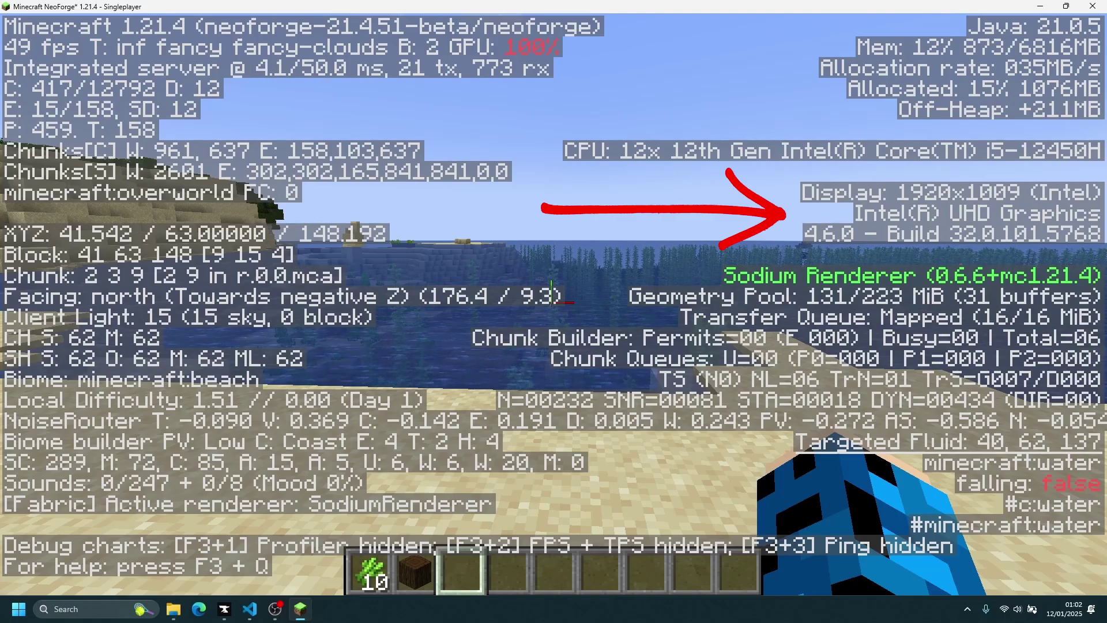
{"action": "key", "text": "F3"}
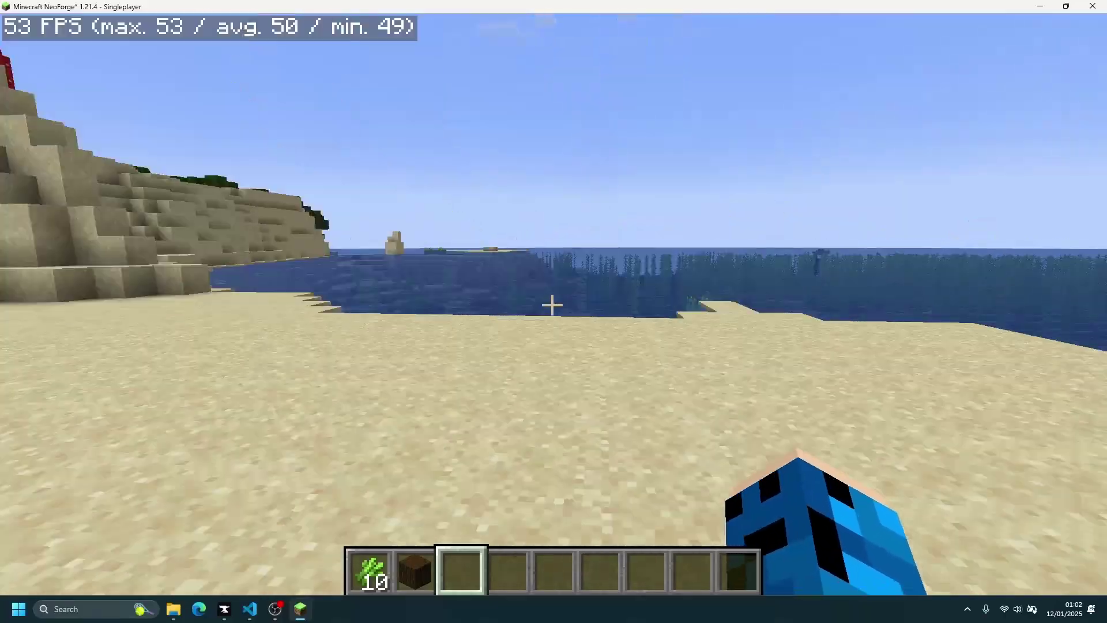
{"action": "key", "text": "F3"}
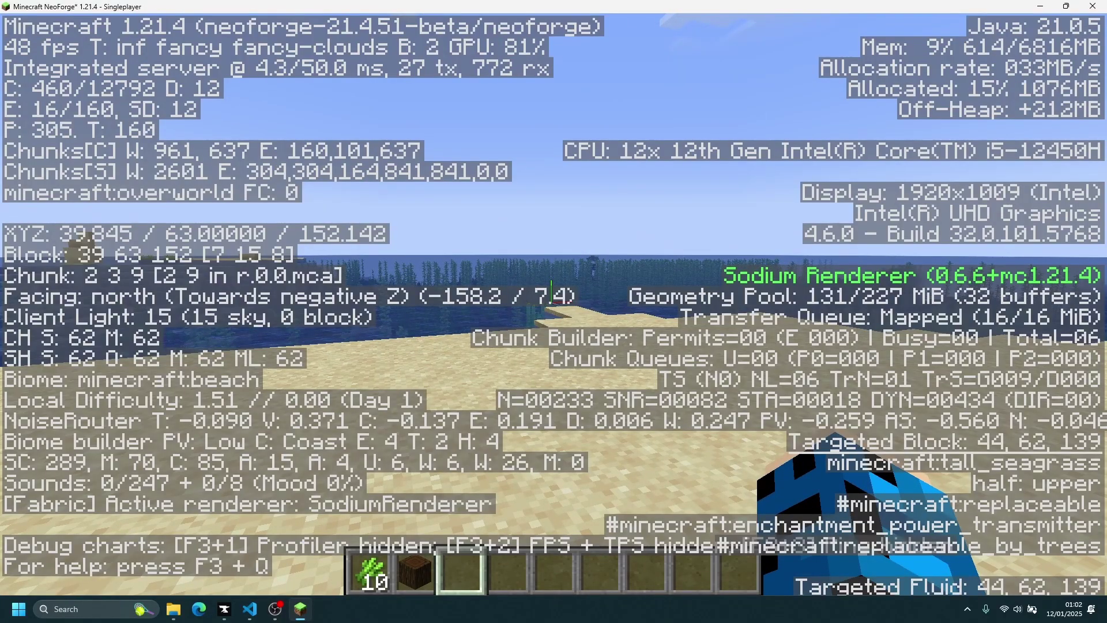
{"action": "key", "text": "F3"}
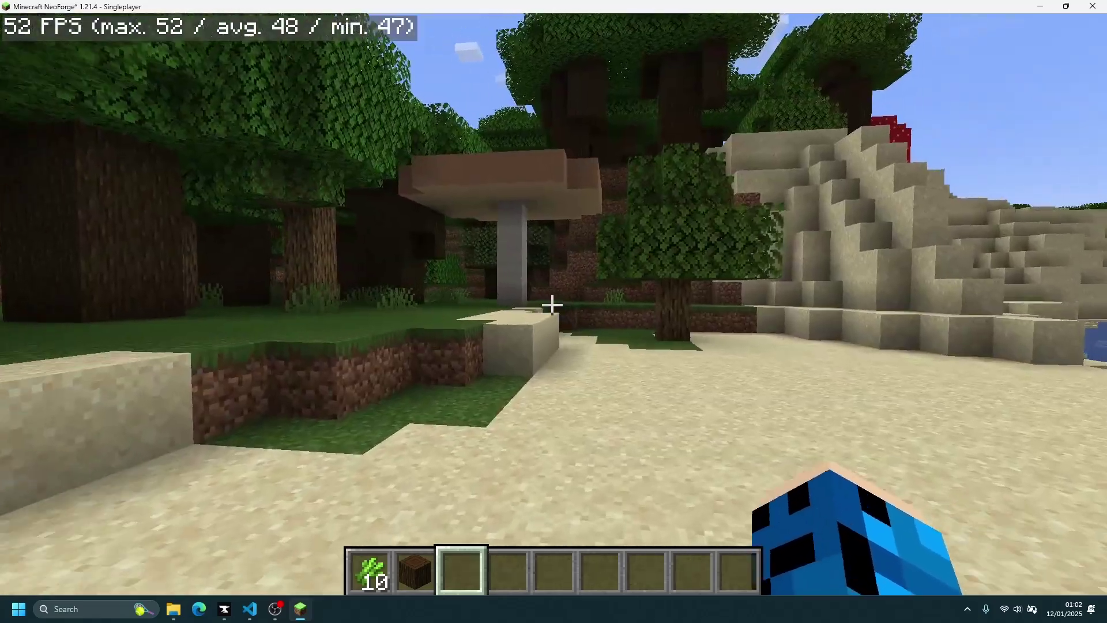
Step: Pause the game, view the details of the Sodium mod in the installed mods list, and return to the game menu
{"action": "key", "text": "Escape"}
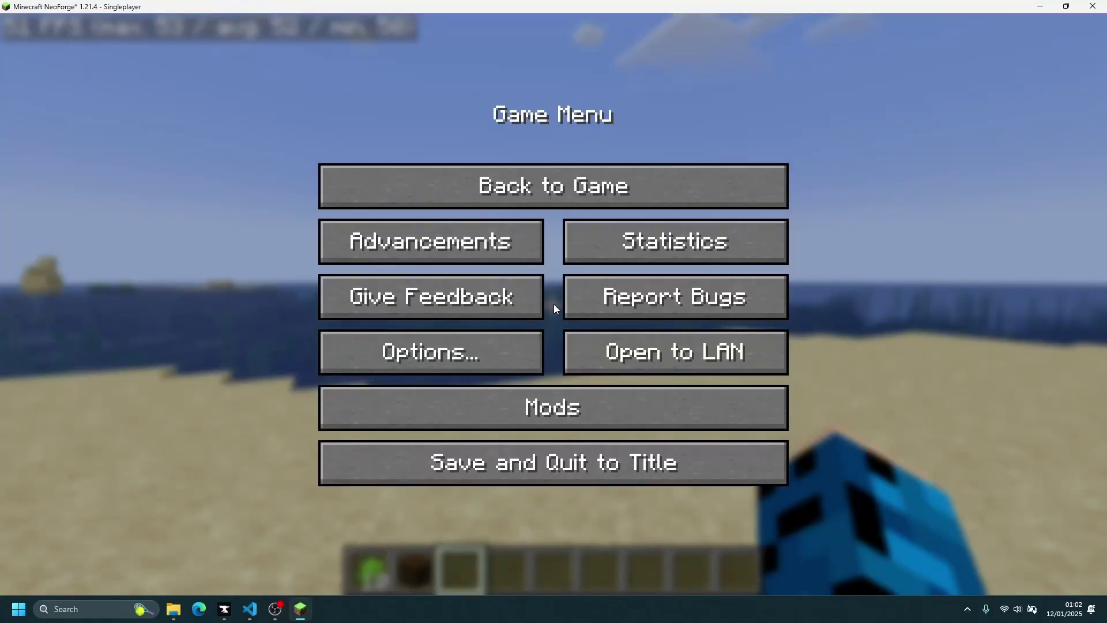
{"action": "left_click", "coordinate": [559, 416]}
{"action": "left_click", "coordinate": [91, 252]}
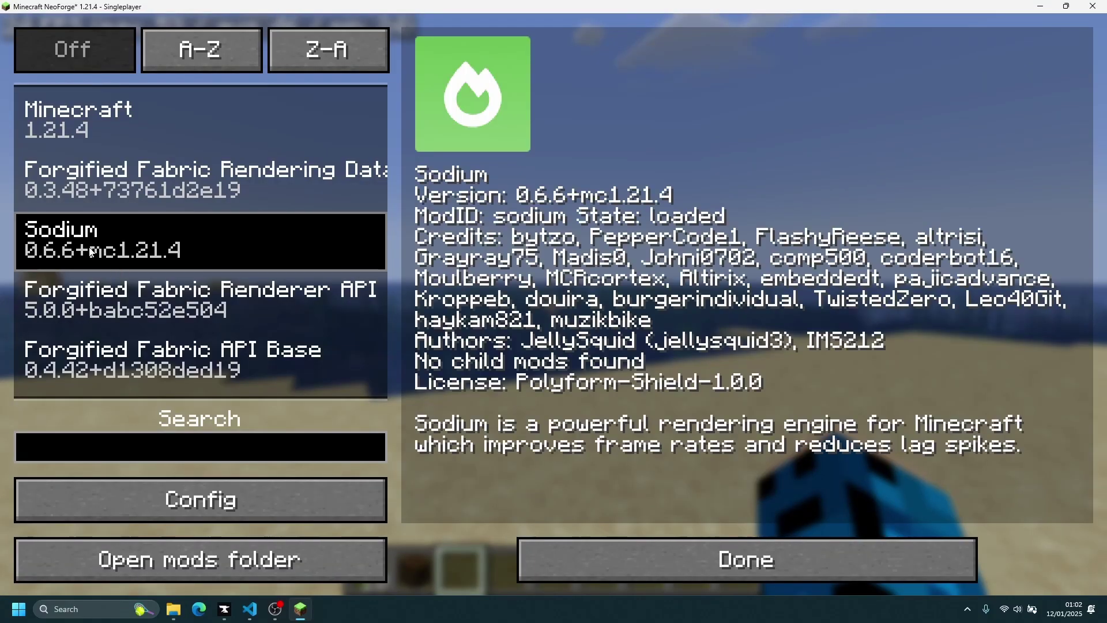
{"action": "left_click", "coordinate": [670, 564]}
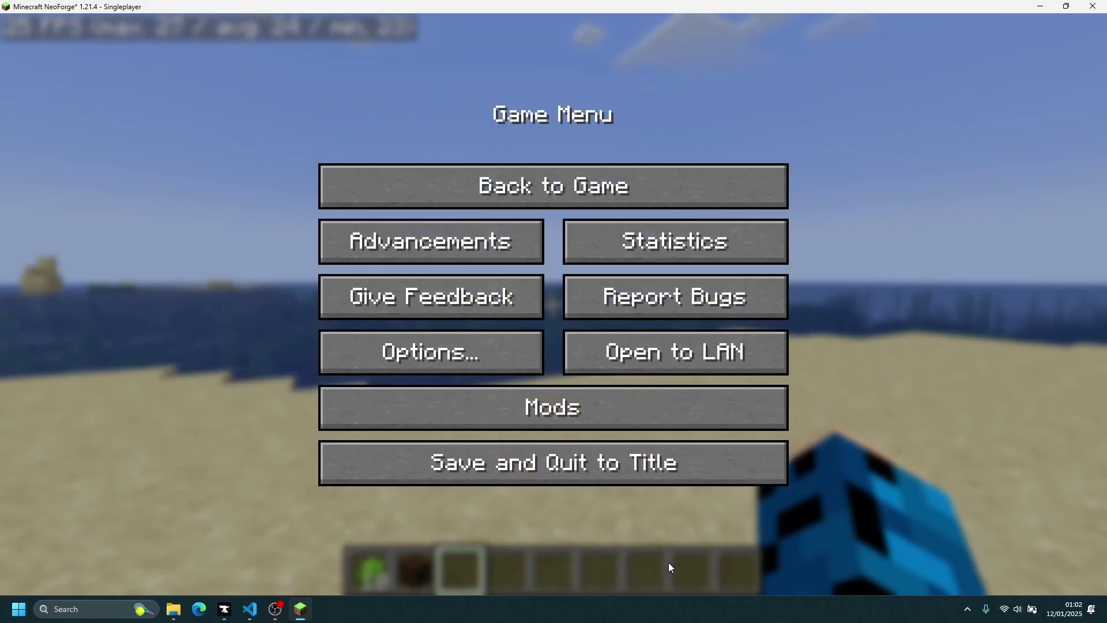
Step: Review the general video settings, such as render distance, VSync and max framerate, and return to the game
{"action": "left_click", "coordinate": [479, 348]}
{"action": "left_click", "coordinate": [473, 297]}
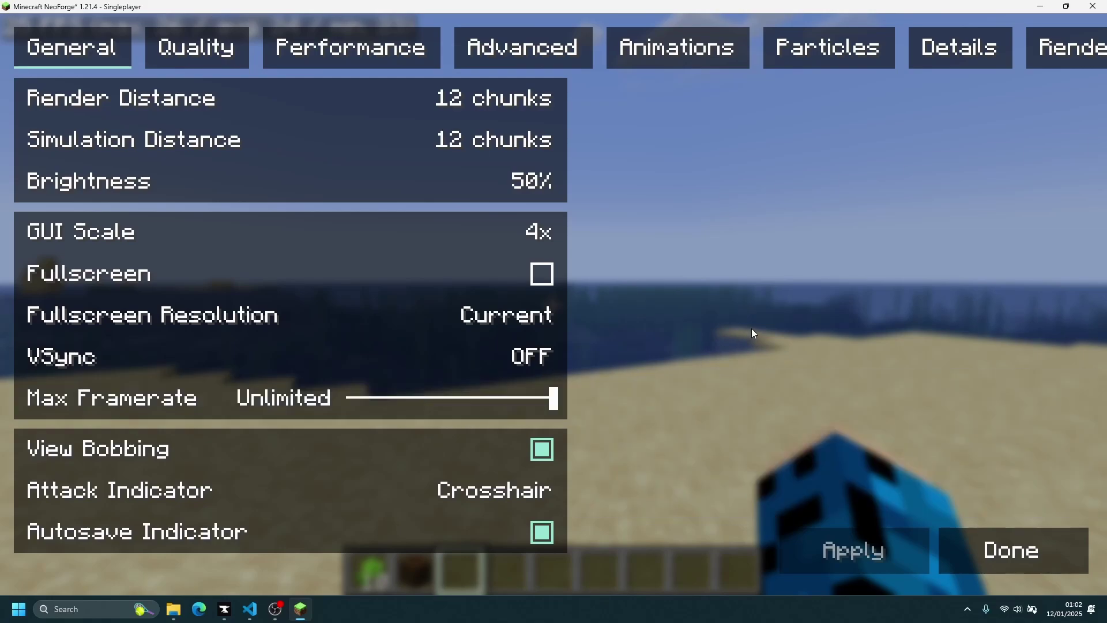
{"action": "key", "text": "Escape"}
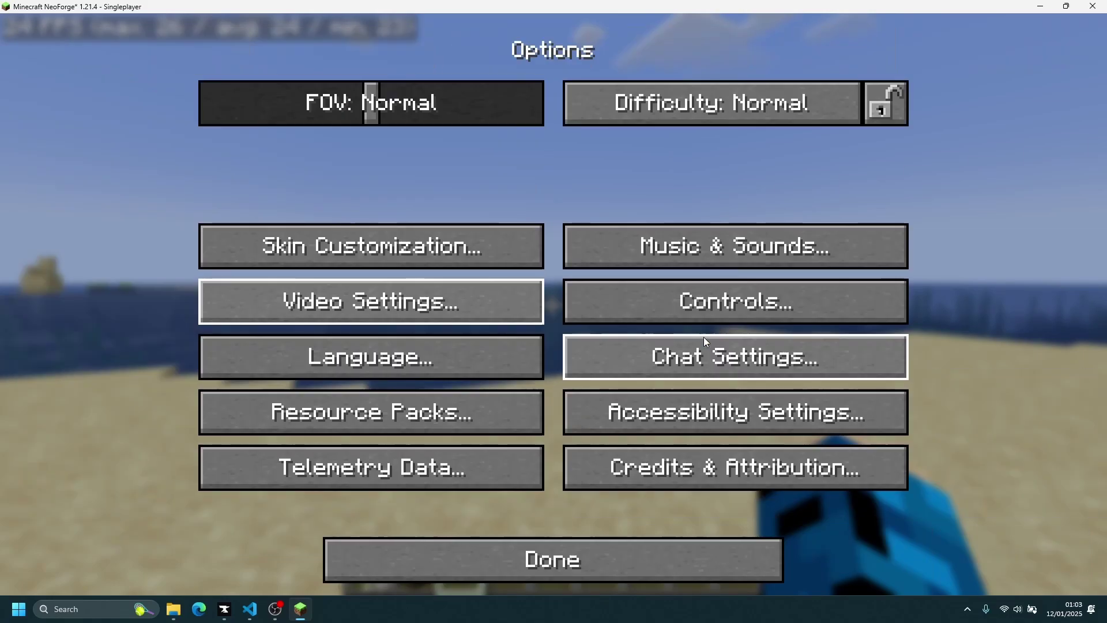
{"action": "key", "text": "Escape"}
{"action": "key", "text": "Escape"}
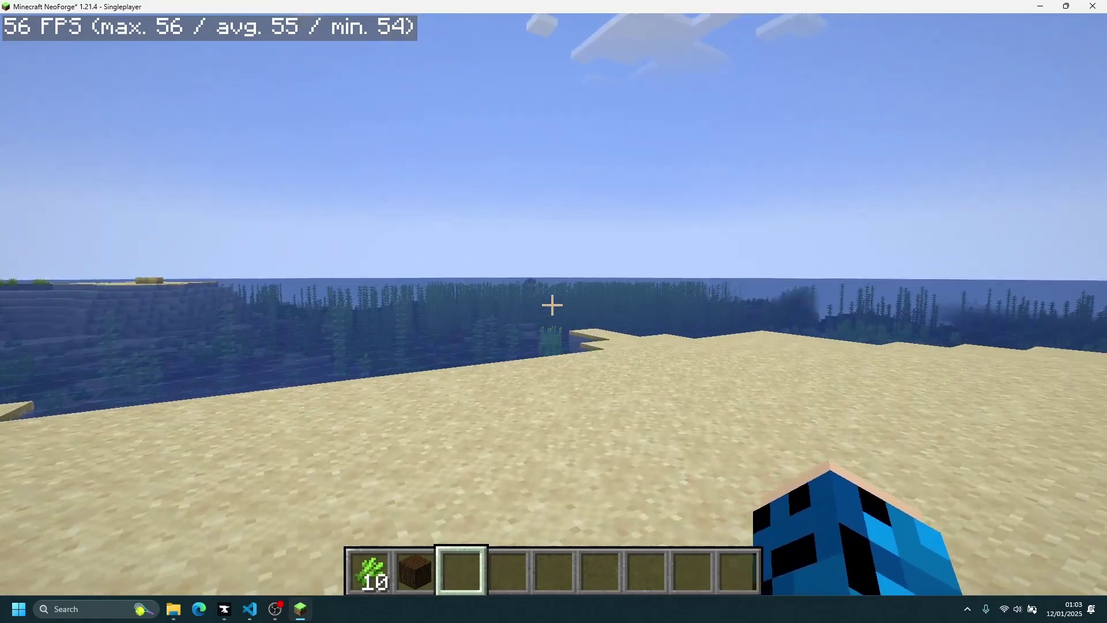
{"action": "key", "text": "w"}
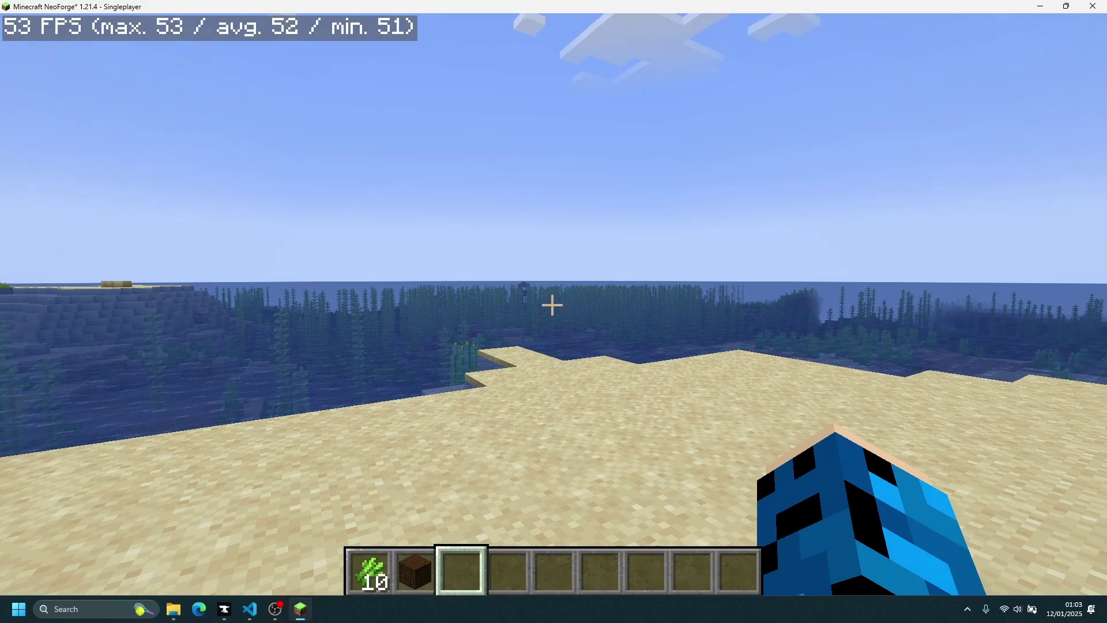
{"action": "mouse_move", "coordinate": [508, 305]}
{"action": "mouse_move", "coordinate": [438, 305]}
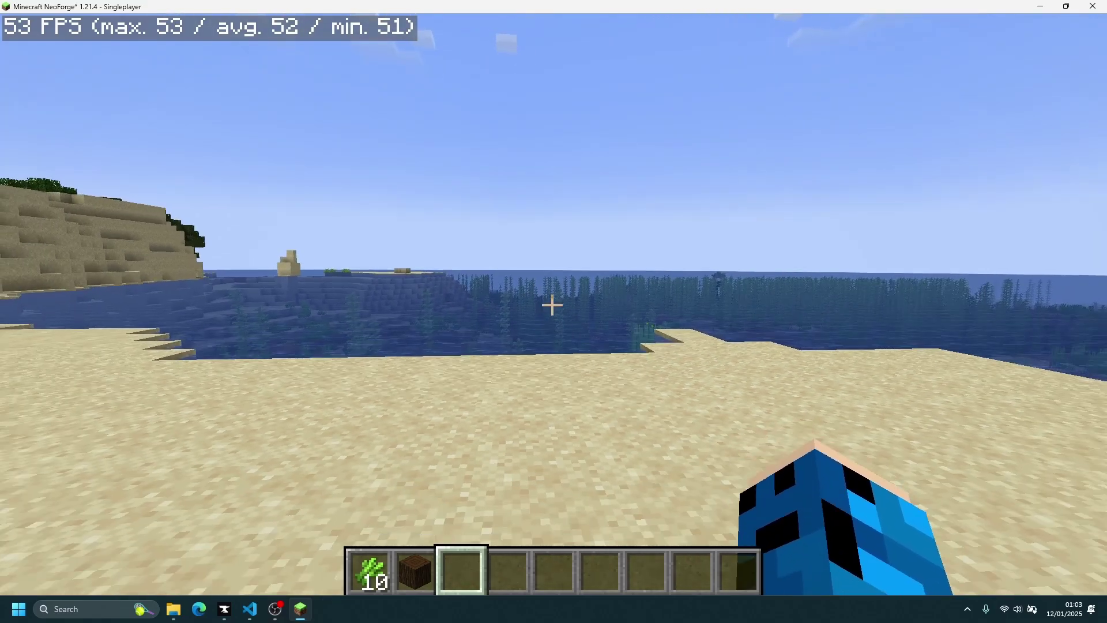
{"action": "mouse_move", "coordinate": [345, 304]}
{"action": "mouse_move", "coordinate": [600, 305]}
{"action": "mouse_move", "coordinate": [669, 305]}
{"action": "mouse_move", "coordinate": [749, 305]}
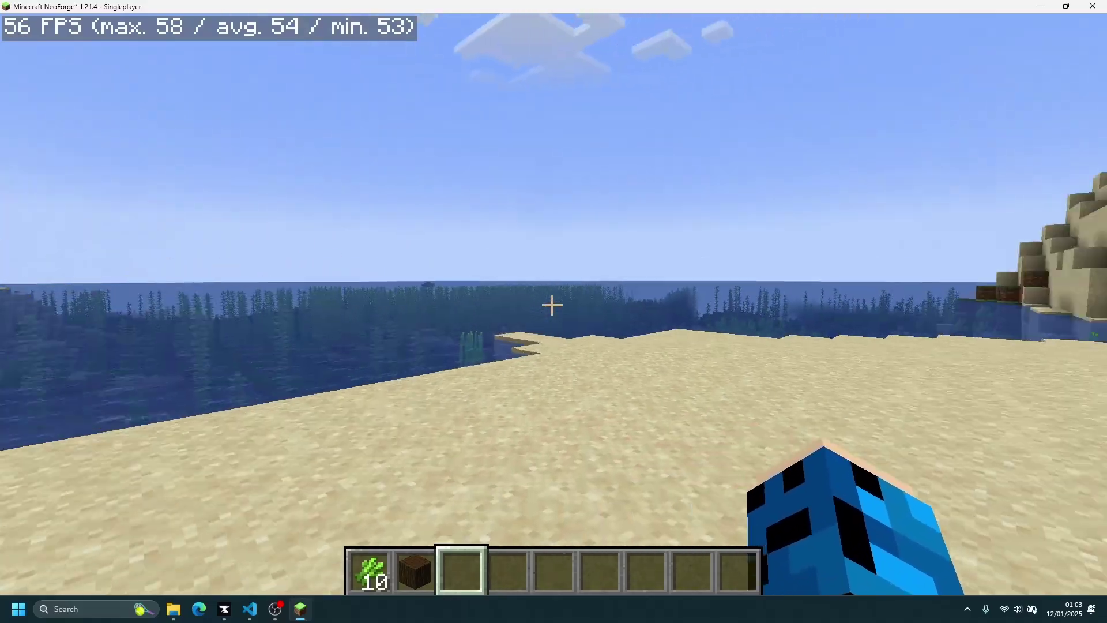
{"action": "mouse_move", "coordinate": [784, 305]}
{"action": "mouse_move", "coordinate": [634, 305]}
{"action": "mouse_move", "coordinate": [703, 305]}
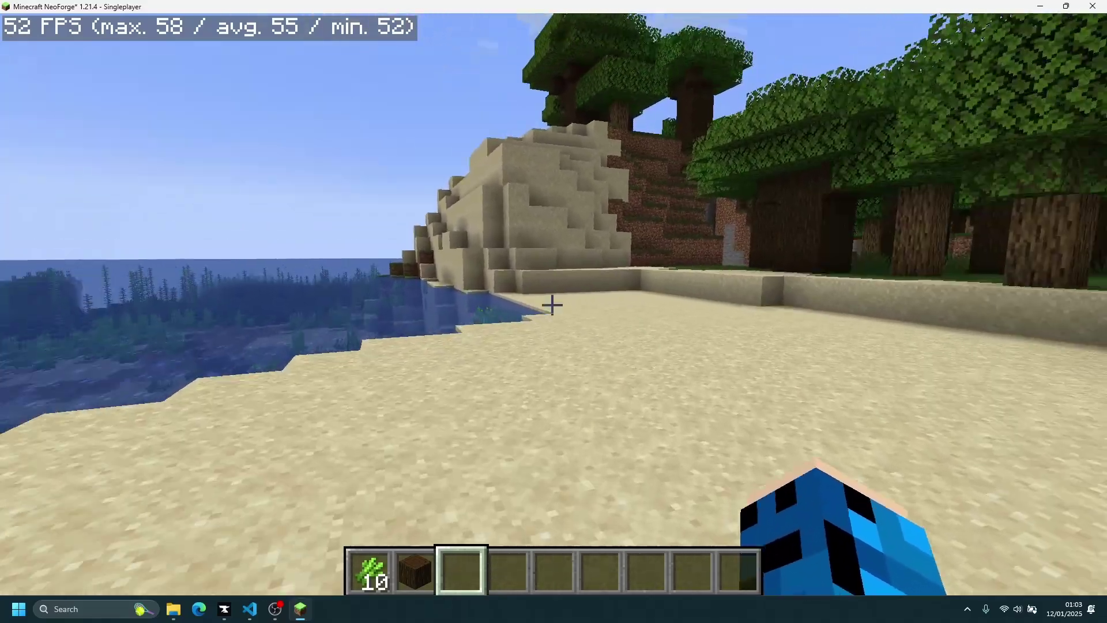
{"action": "key", "text": "w"}
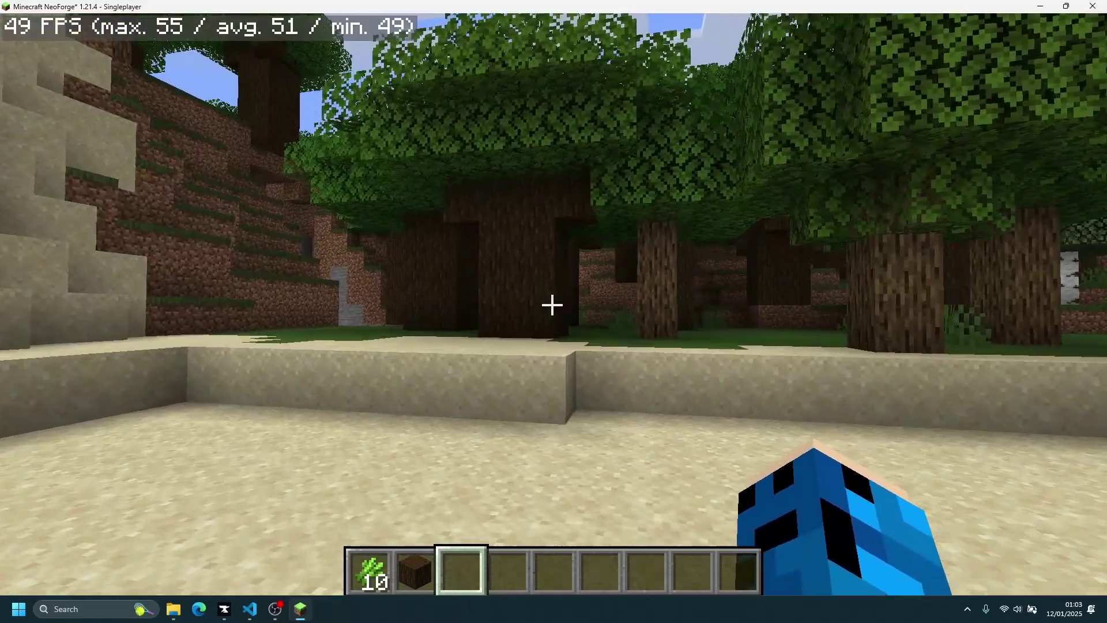
{"action": "mouse_move", "coordinate": [404, 304]}
{"action": "key", "text": "w"}
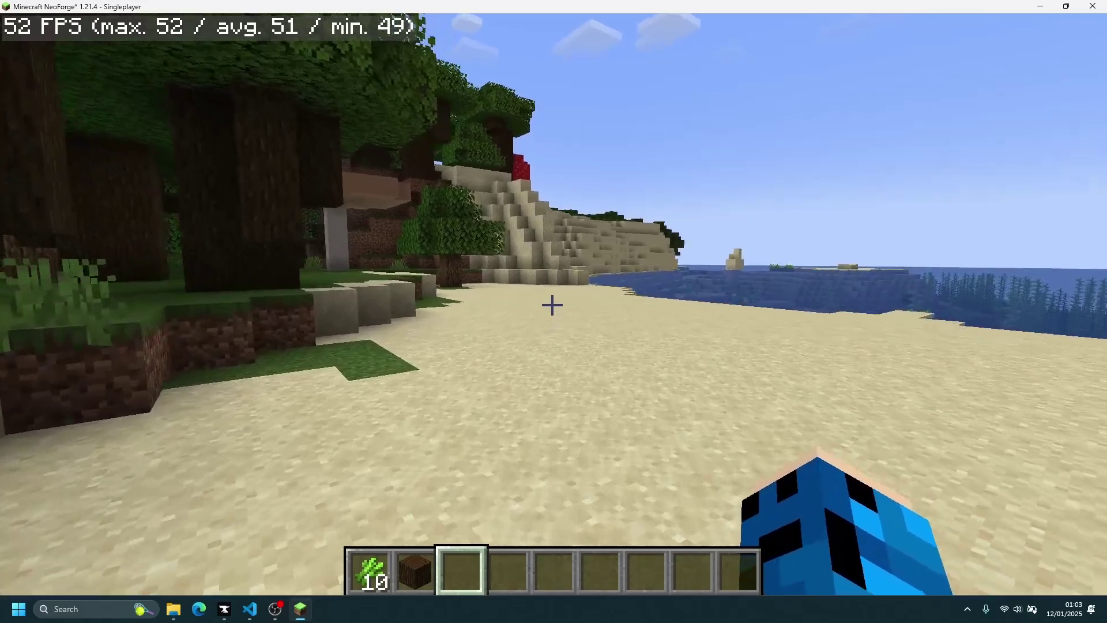
{"action": "key", "text": "w"}
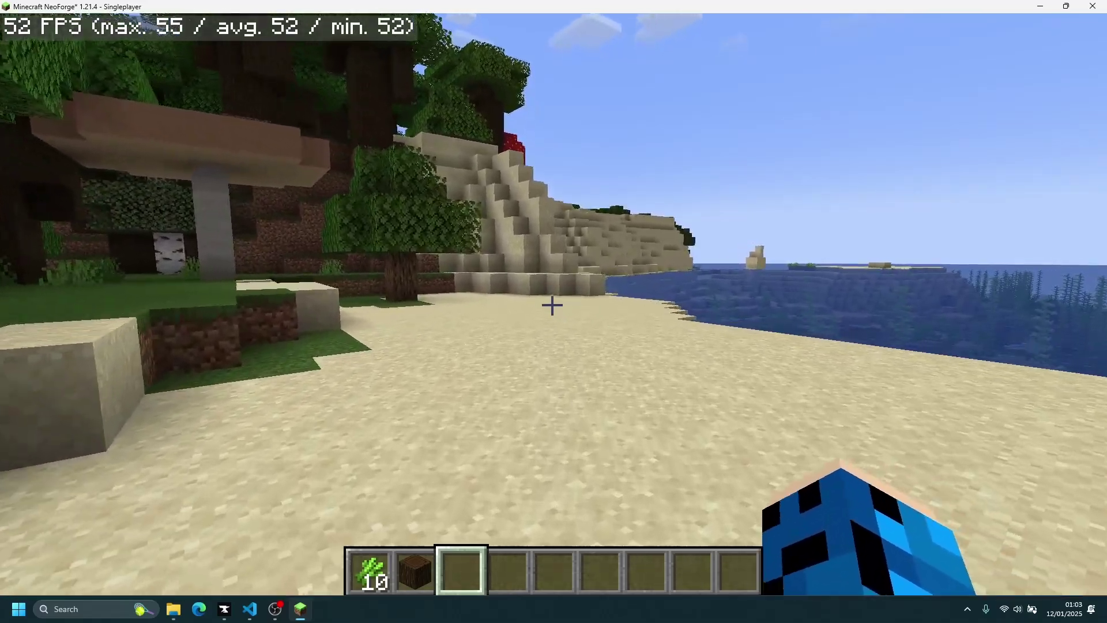
{"action": "key", "text": "w"}
{"action": "key", "text": "space"}
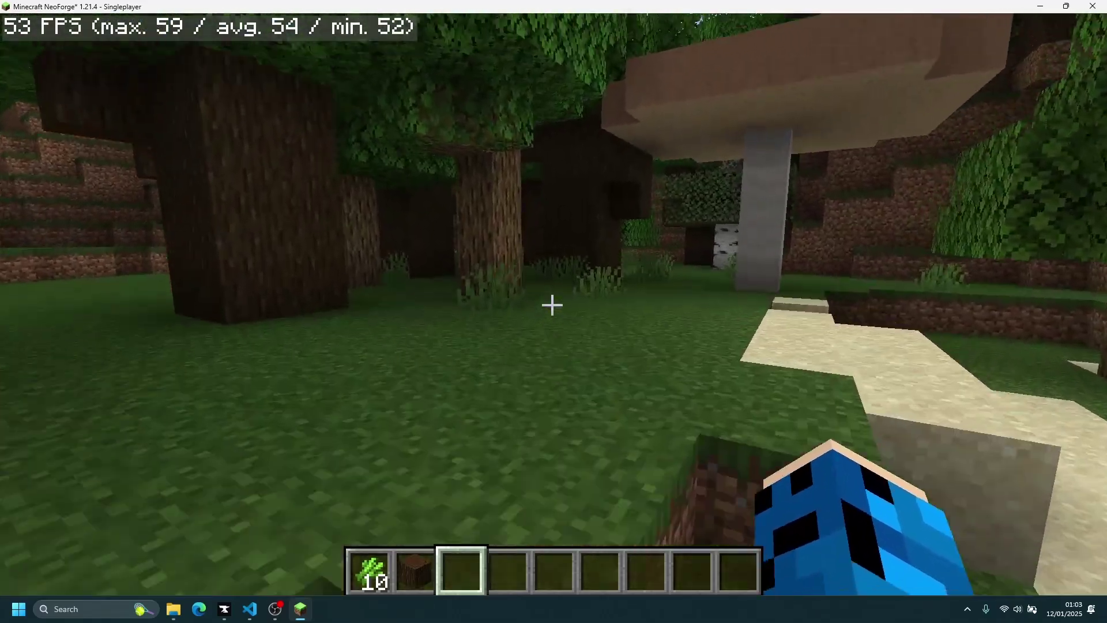
{"action": "key", "text": "w"}
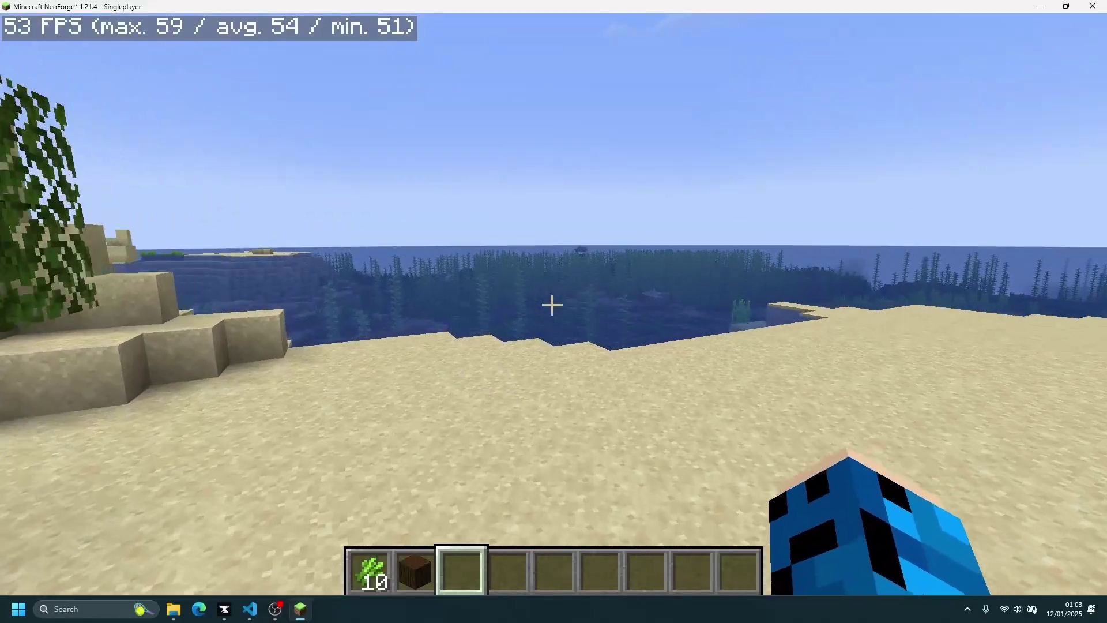
Step: Pause the game and open the Manage 3D Settings page of the NVIDIA Control Panel
{"action": "key", "text": "Escape"}
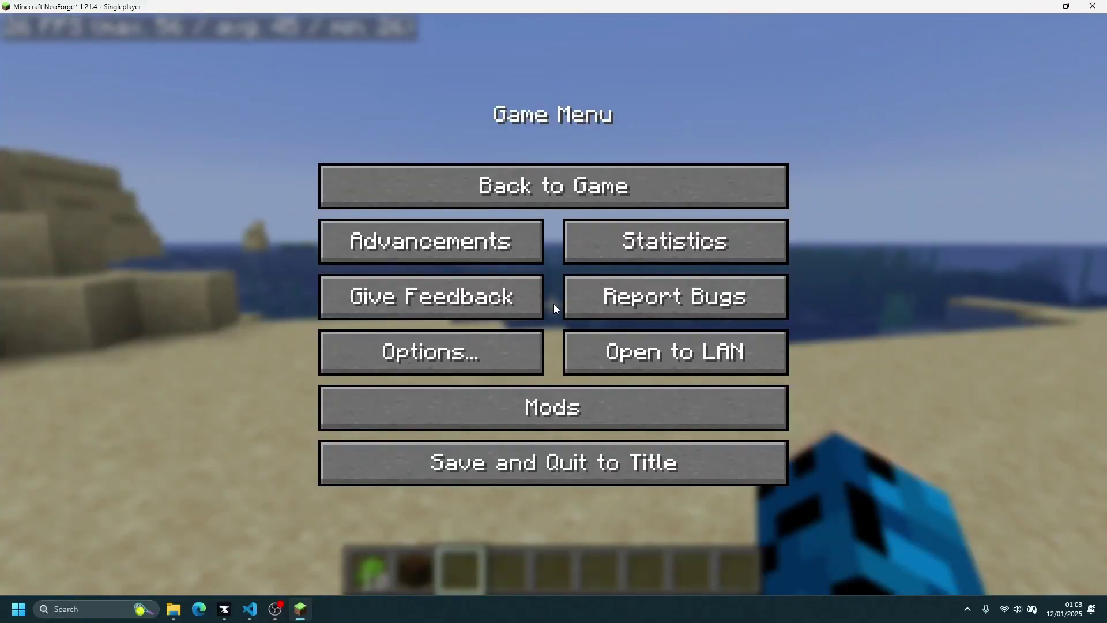
{"action": "left_click", "coordinate": [968, 611]}
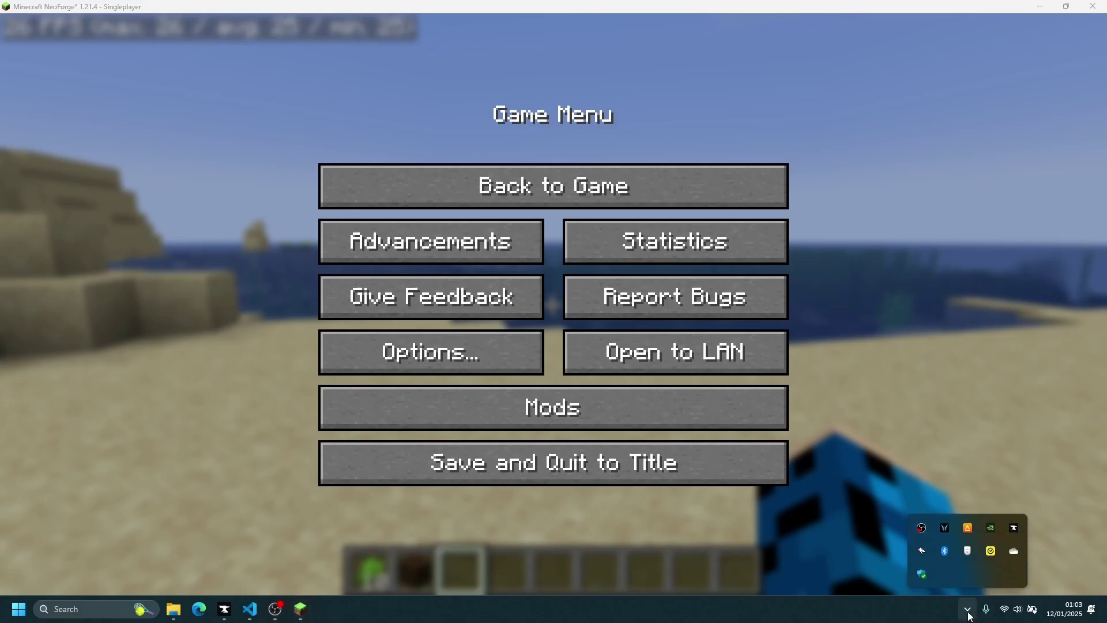
{"action": "right_click", "coordinate": [990, 530]}
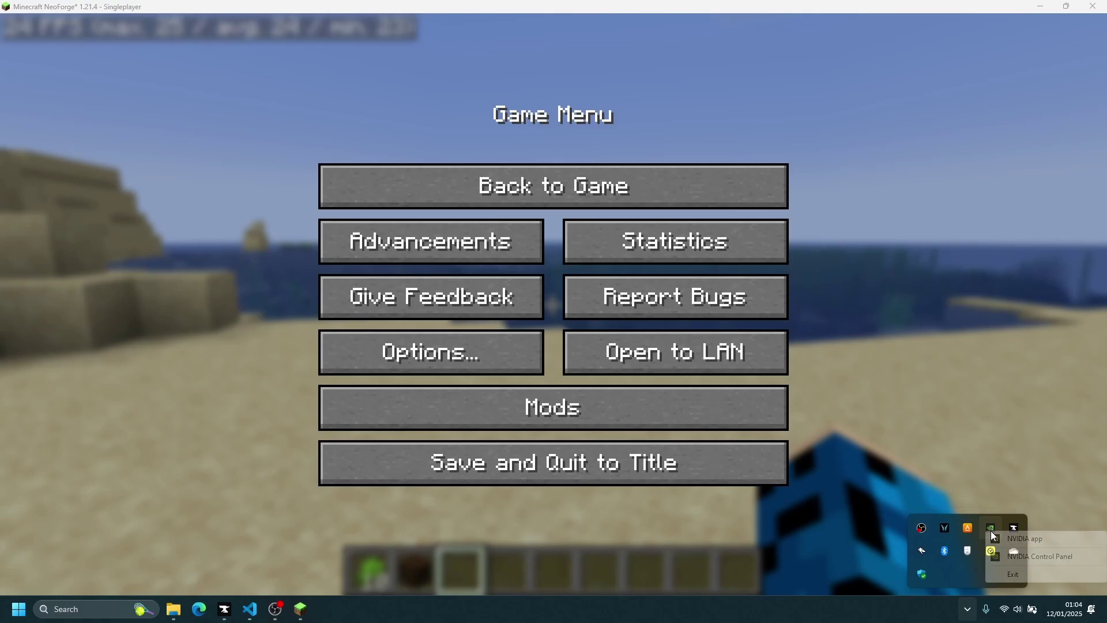
{"action": "left_click", "coordinate": [1016, 559]}
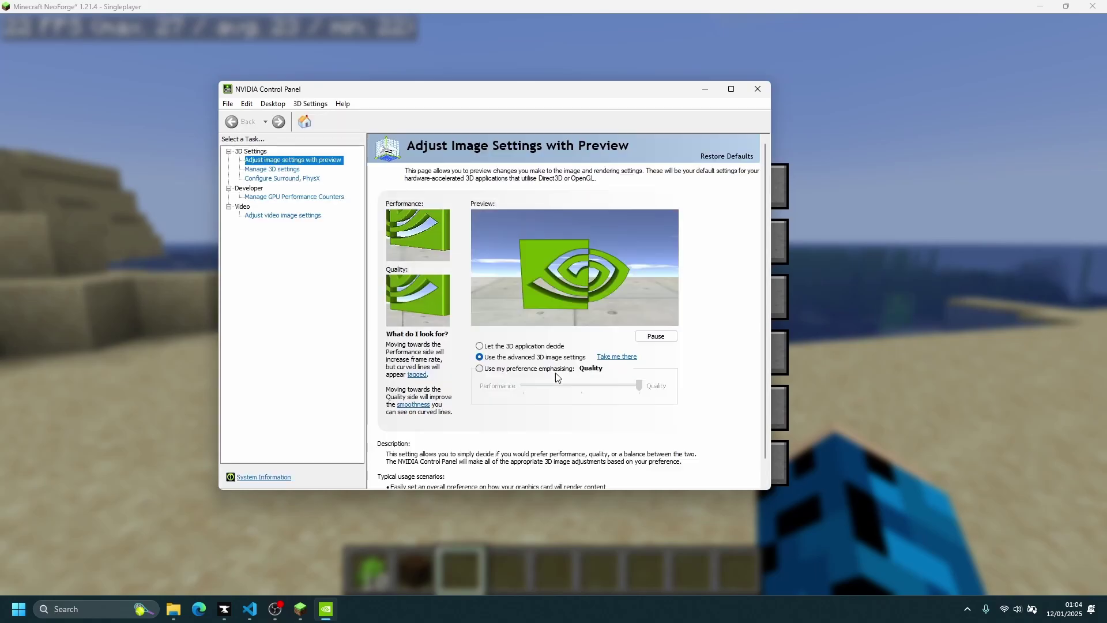
{"action": "left_click", "coordinate": [275, 170]}
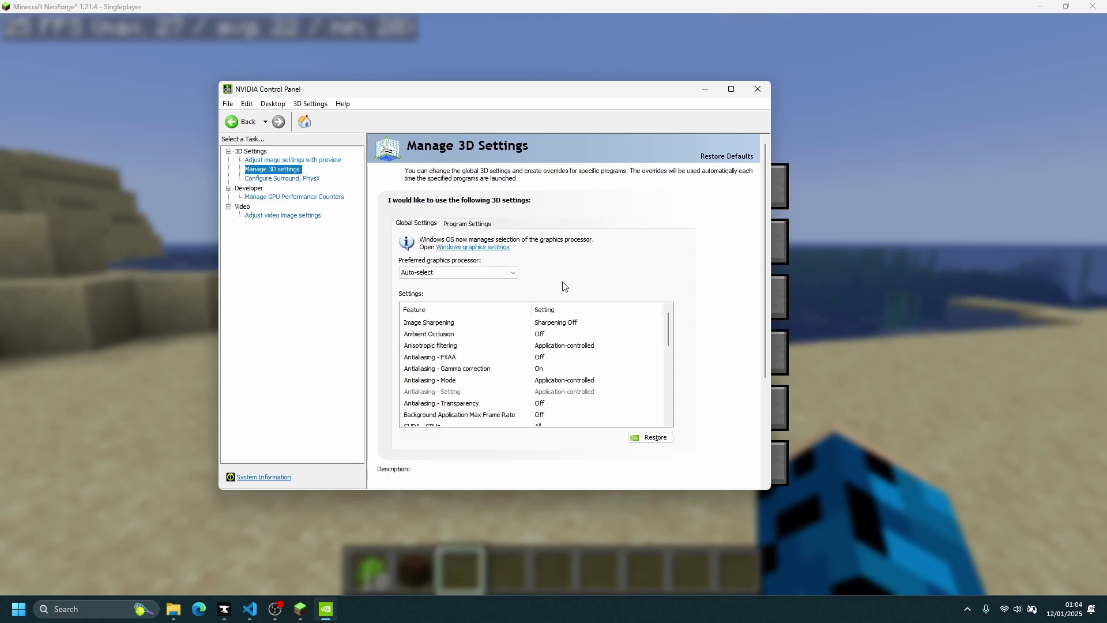
Step: View the available choices for the global preferred graphics processor and leave the selection as it is
{"action": "mouse_move", "coordinate": [477, 275]}
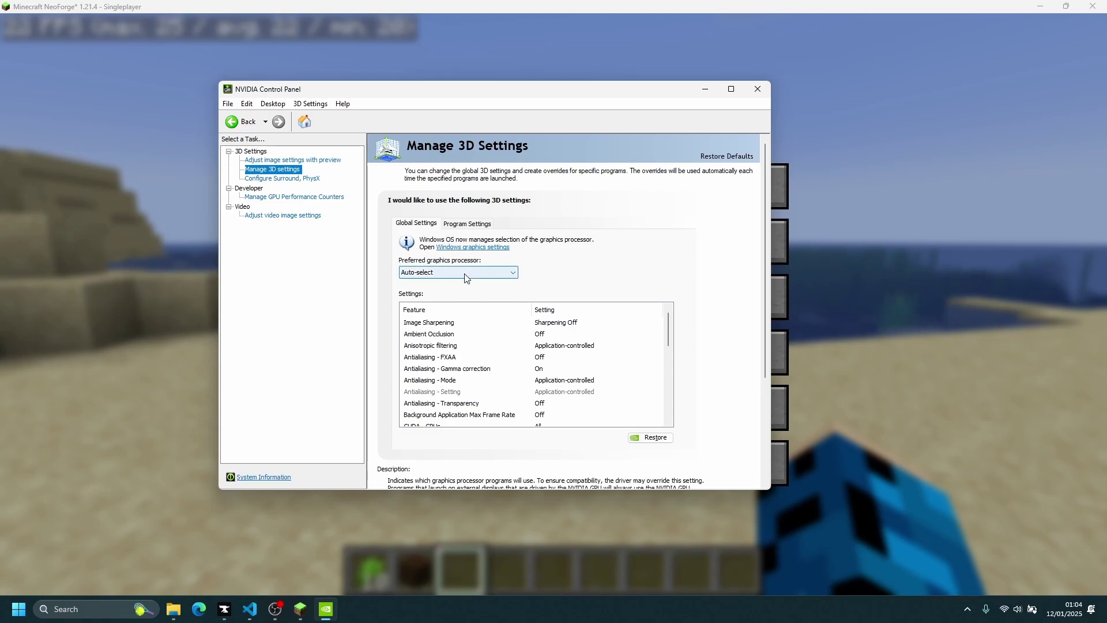
{"action": "left_click", "coordinate": [467, 278]}
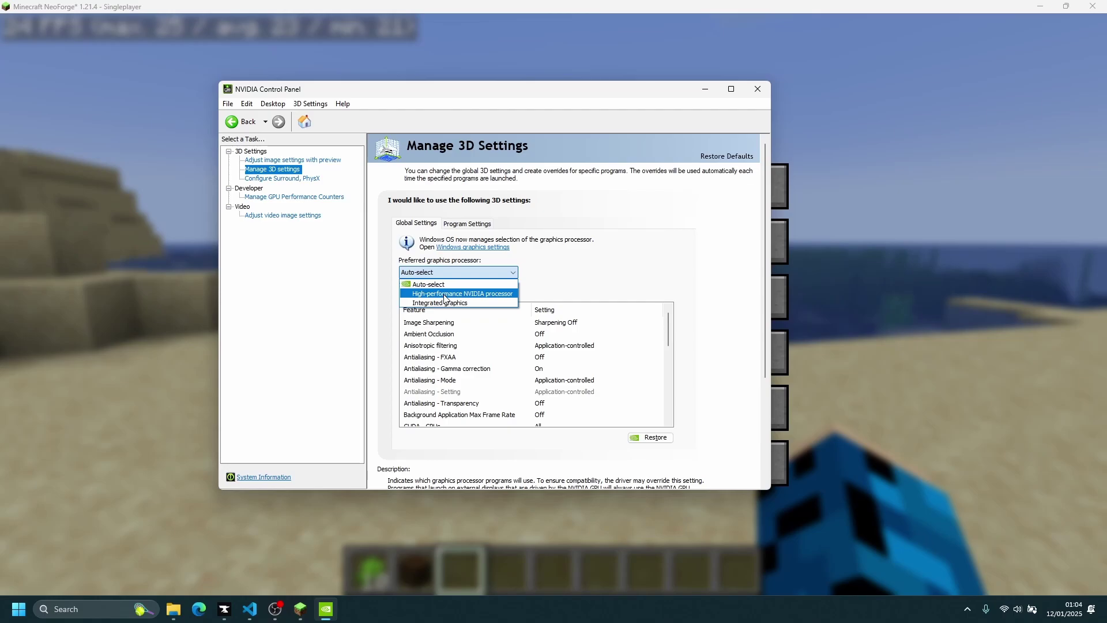
{"action": "left_click", "coordinate": [553, 291]}
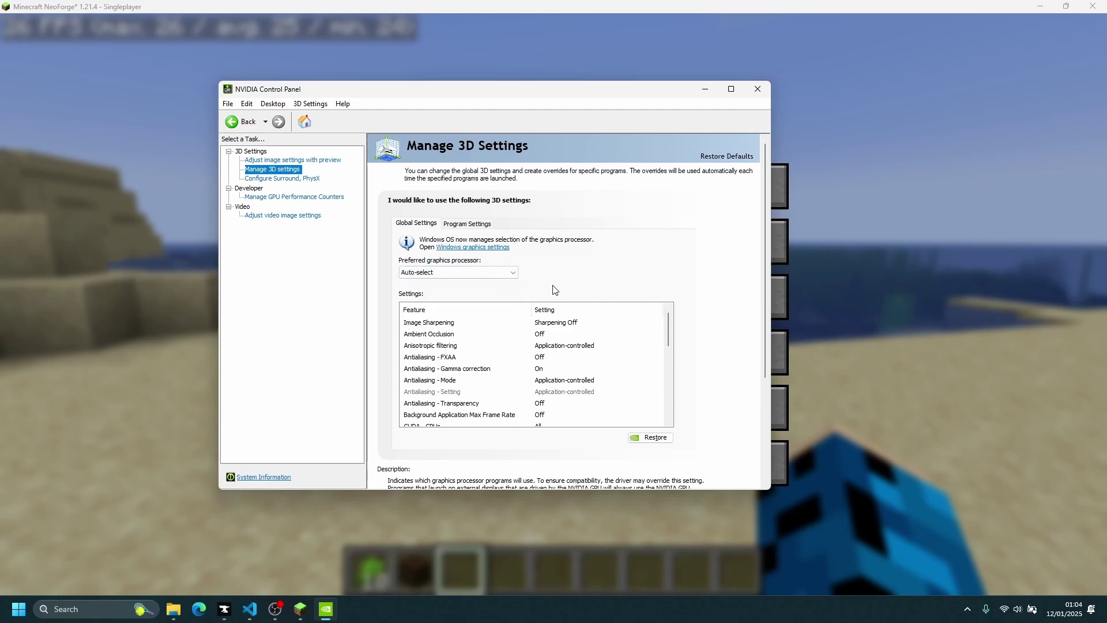
Step: Add the OpenJDK Platform binary (javaw.exe) from the CurseForge Minecraft install to the programs with their own 3D settings
{"action": "left_click", "coordinate": [471, 224]}
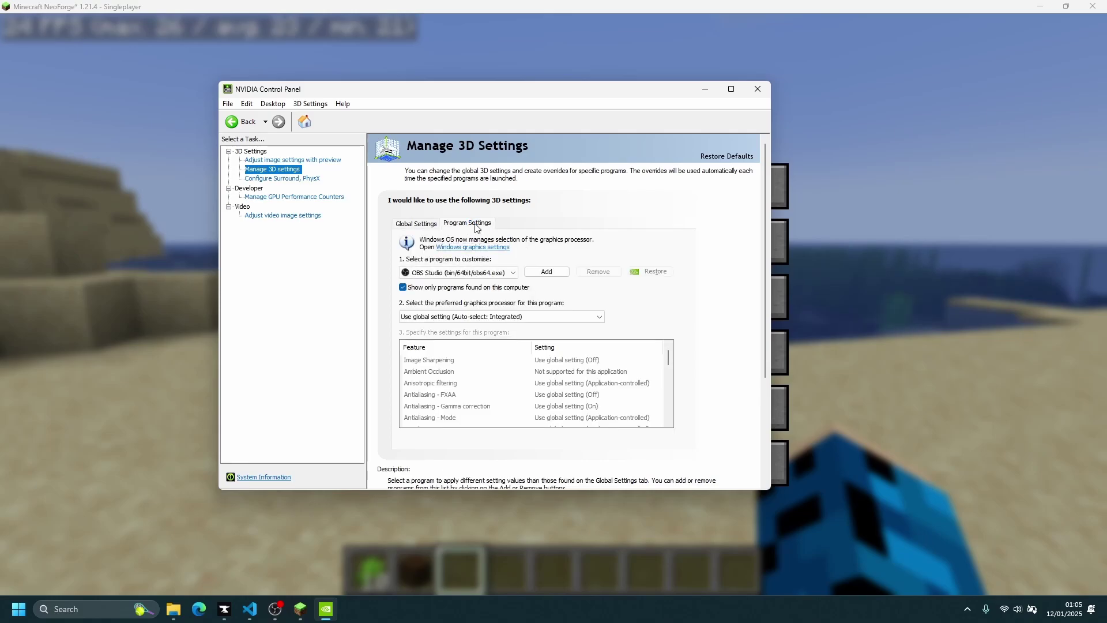
{"action": "left_click", "coordinate": [544, 278]}
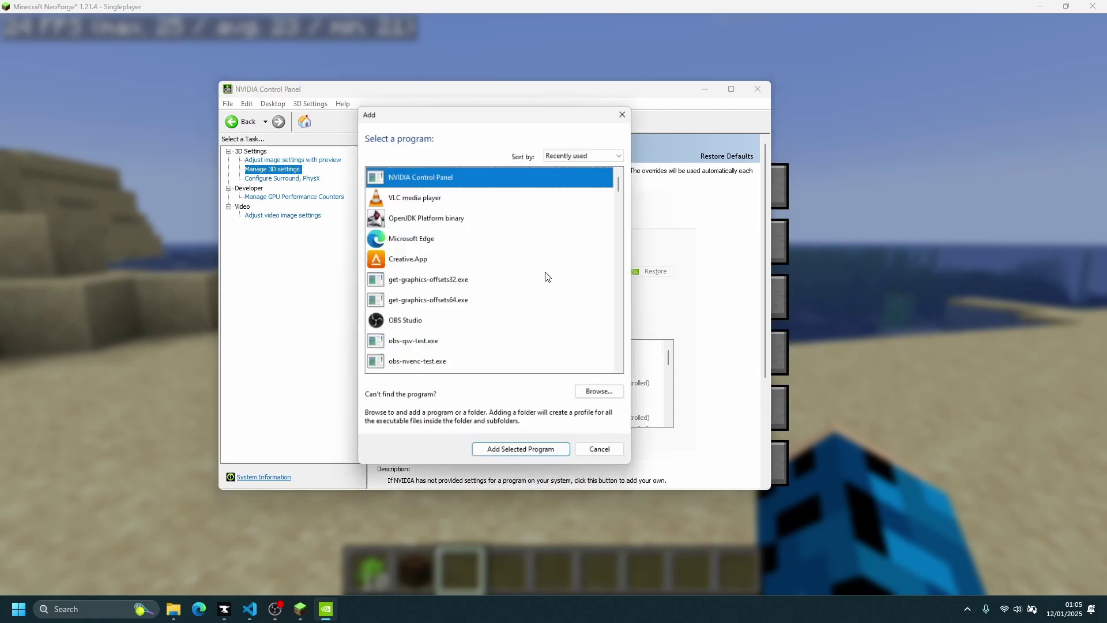
{"action": "scroll", "coordinate": [461, 260], "scroll_direction": "down", "scroll_amount": 3}
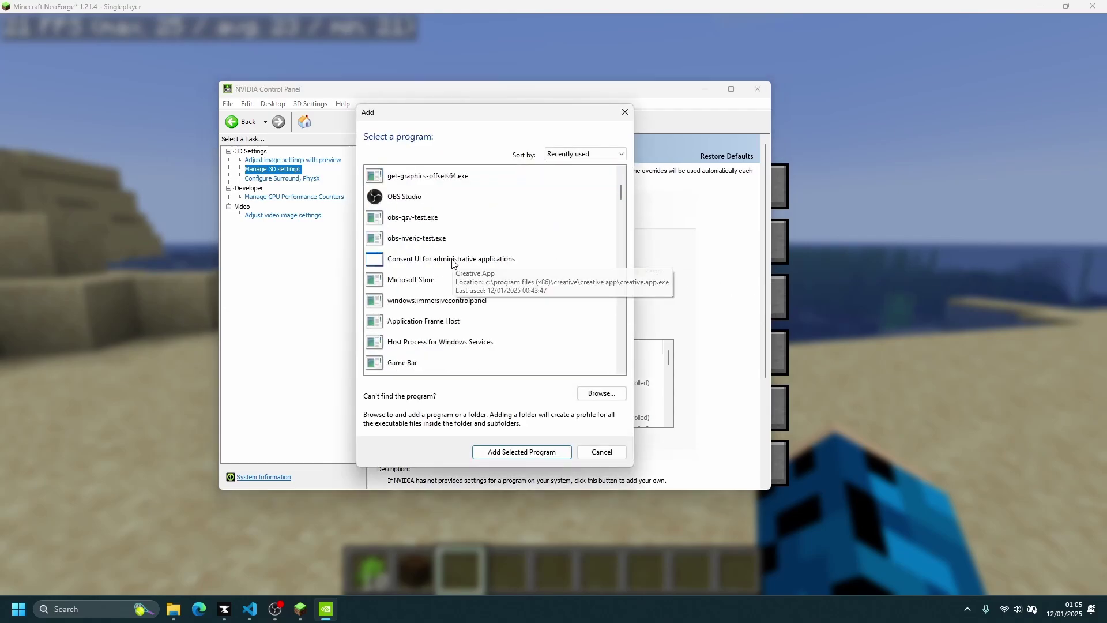
{"action": "scroll", "coordinate": [453, 264], "scroll_direction": "up", "scroll_amount": 3}
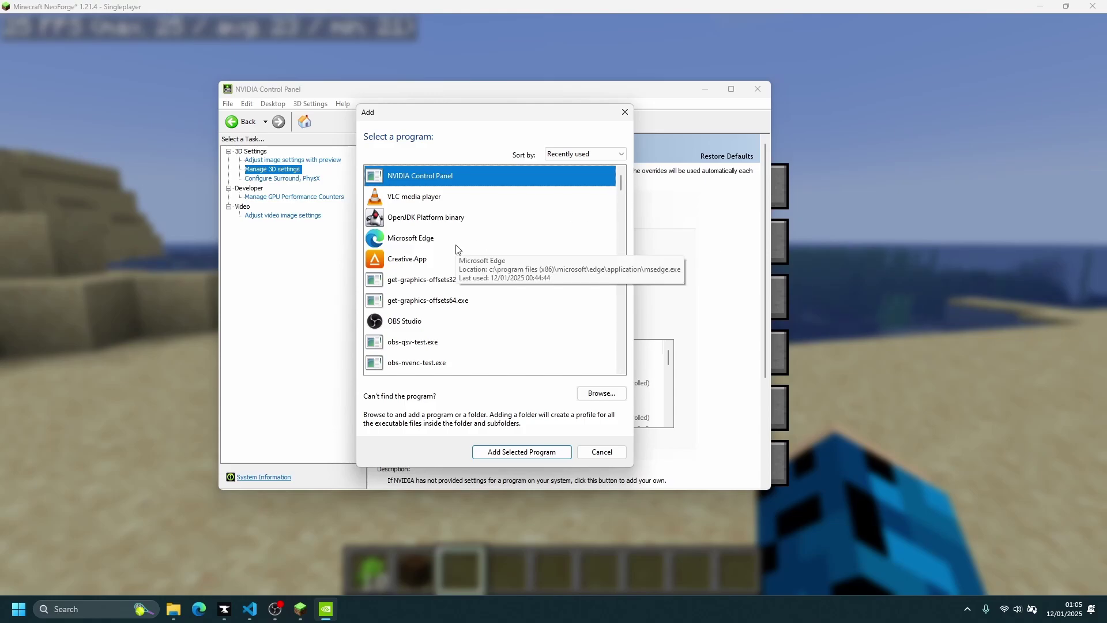
{"action": "left_click", "coordinate": [428, 223]}
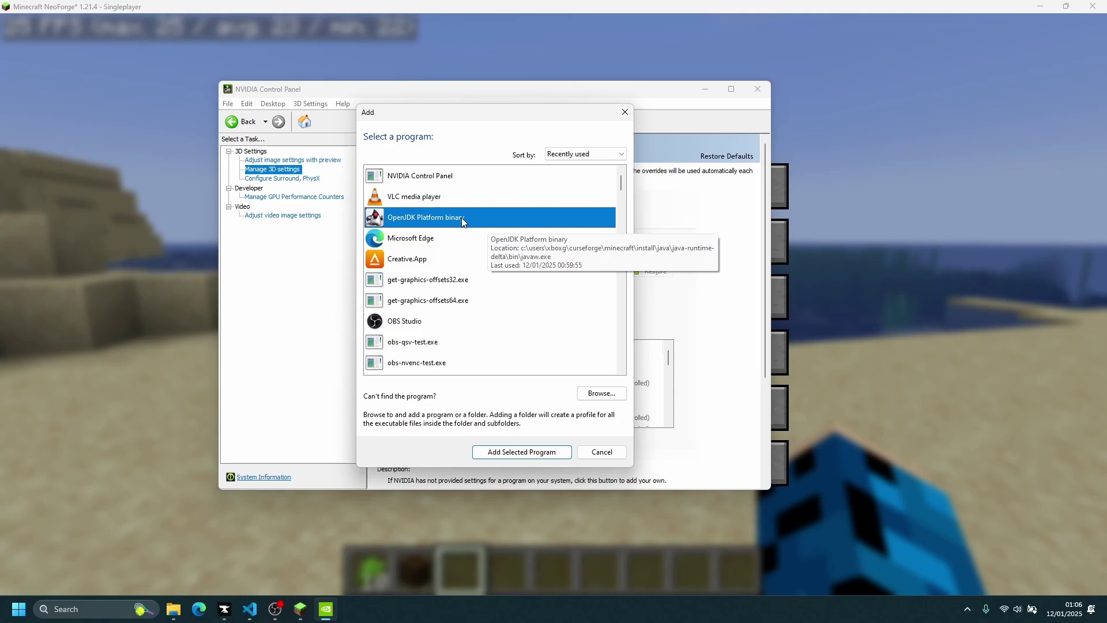
{"action": "left_click", "coordinate": [516, 452]}
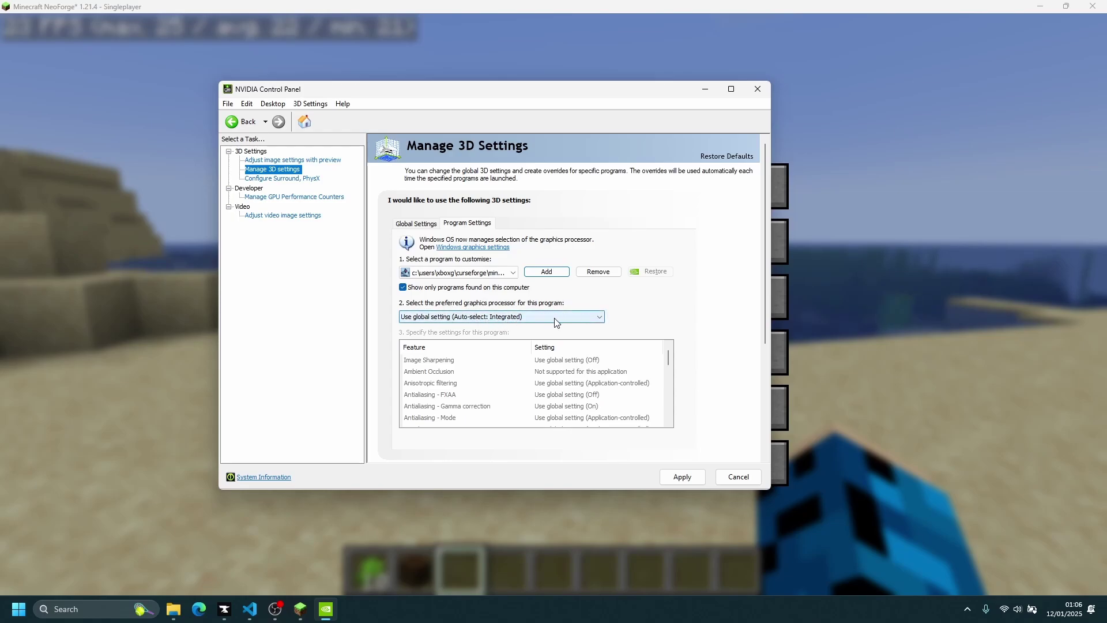
Step: Set the added Java program's preferred graphics processor to High-performance NVIDIA processor, apply it and close the NVIDIA Control Panel
{"action": "left_click", "coordinate": [555, 318]}
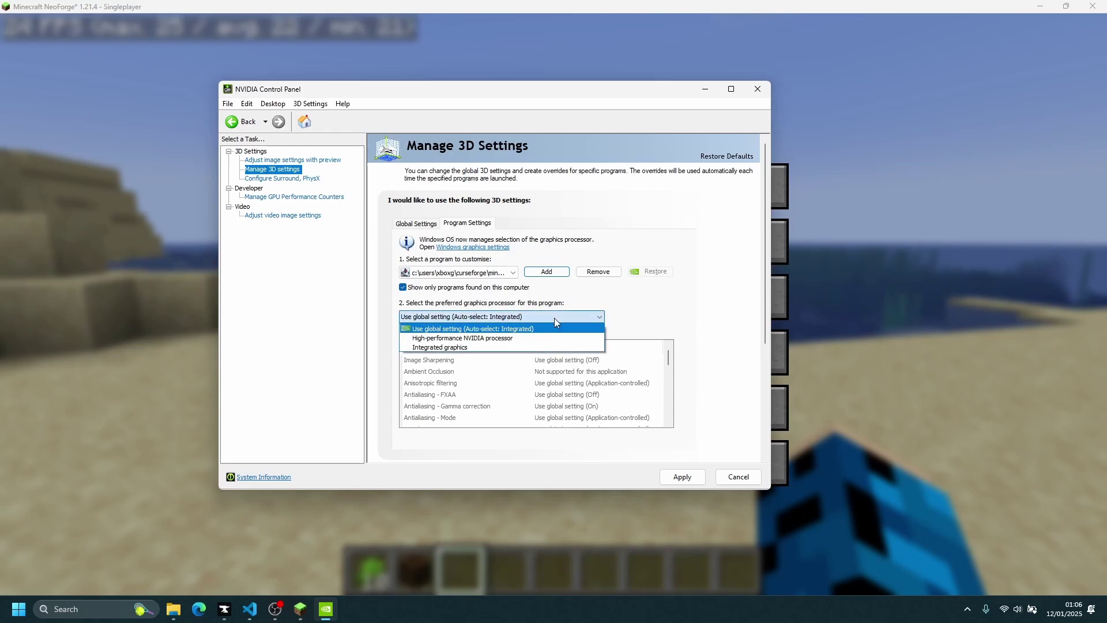
{"action": "left_click", "coordinate": [488, 342]}
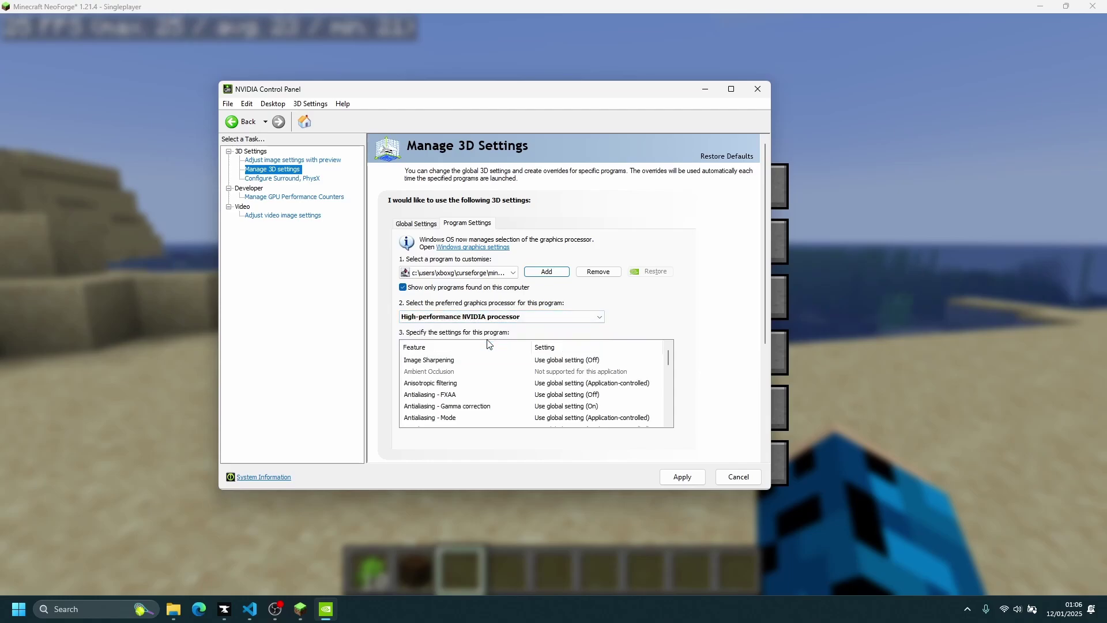
{"action": "left_click", "coordinate": [681, 481]}
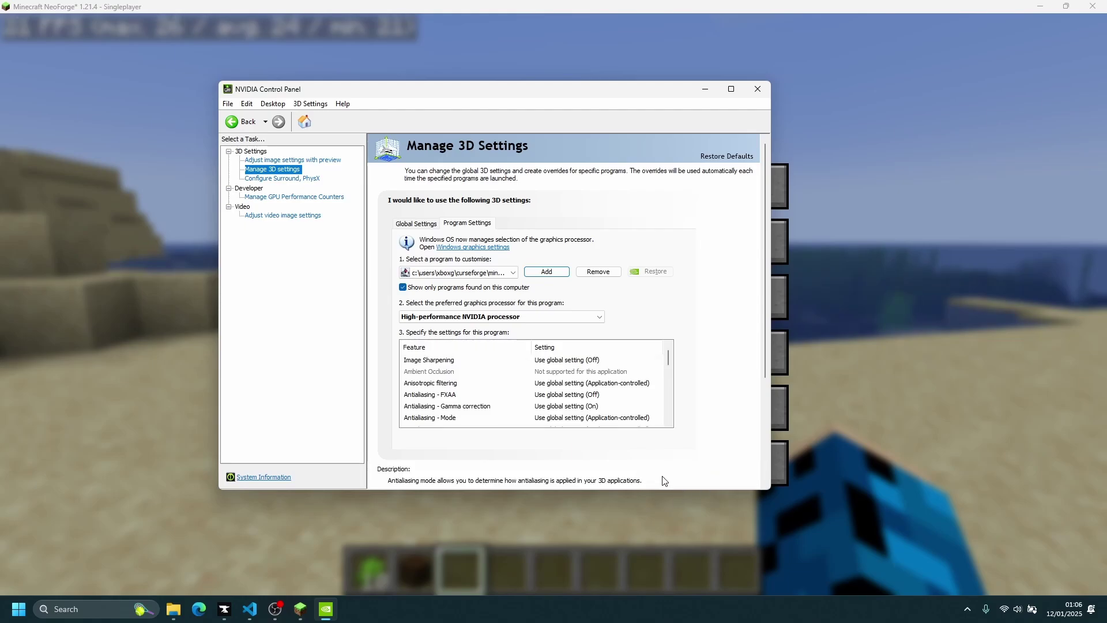
{"action": "left_click", "coordinate": [756, 89]}
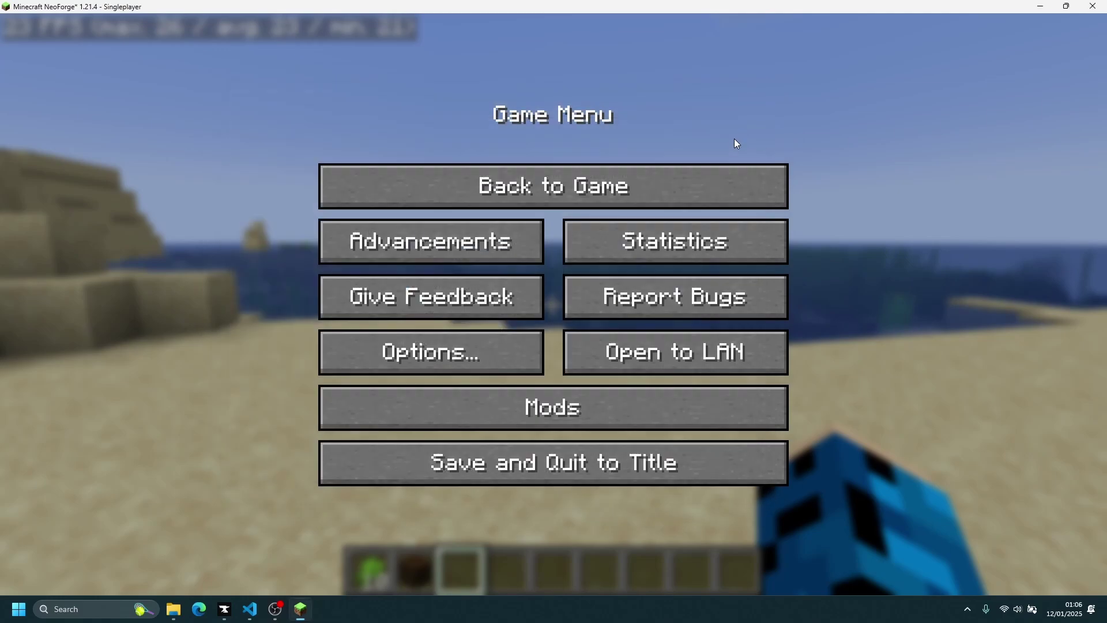
Step: Resume the game and check the active graphics processor in the debug overlay, hiding it again
{"action": "left_click", "coordinate": [586, 185]}
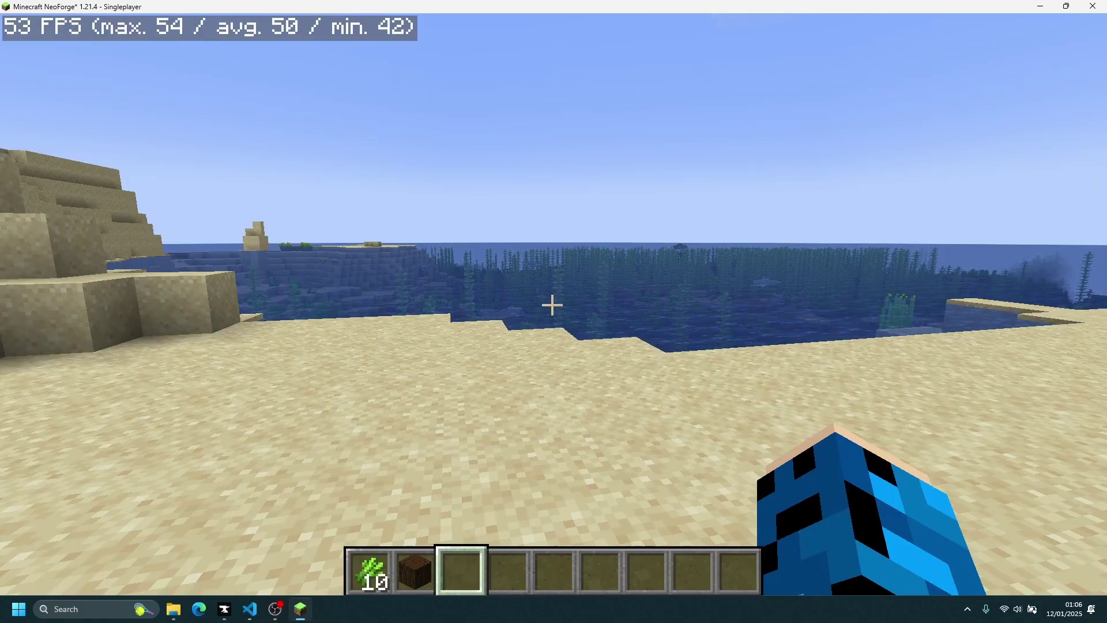
{"action": "key", "text": "F3"}
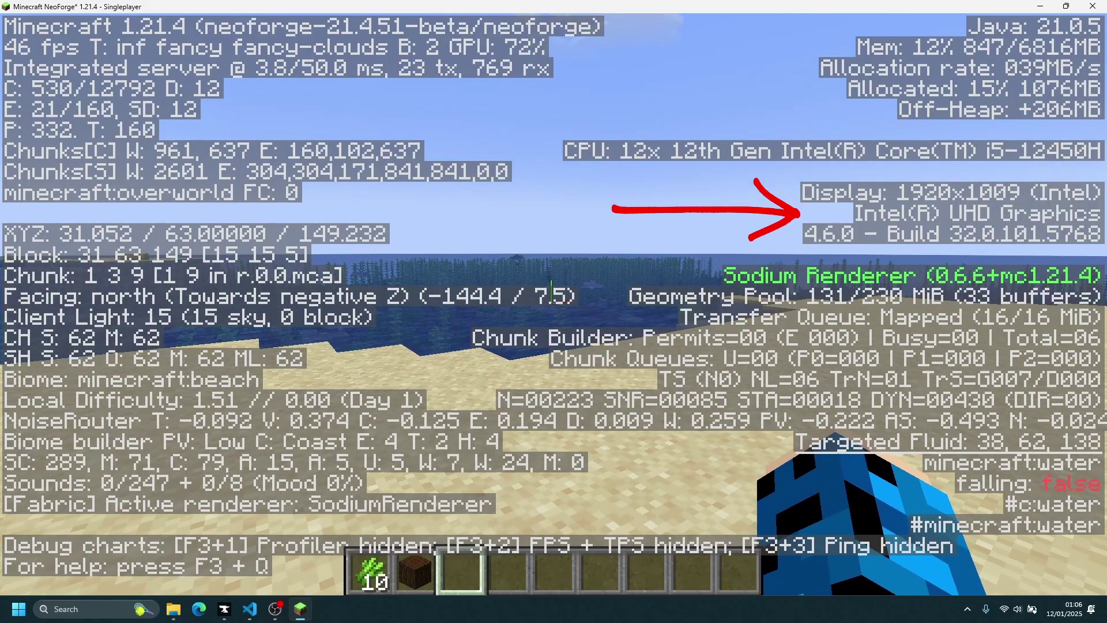
{"action": "key", "text": "F3"}
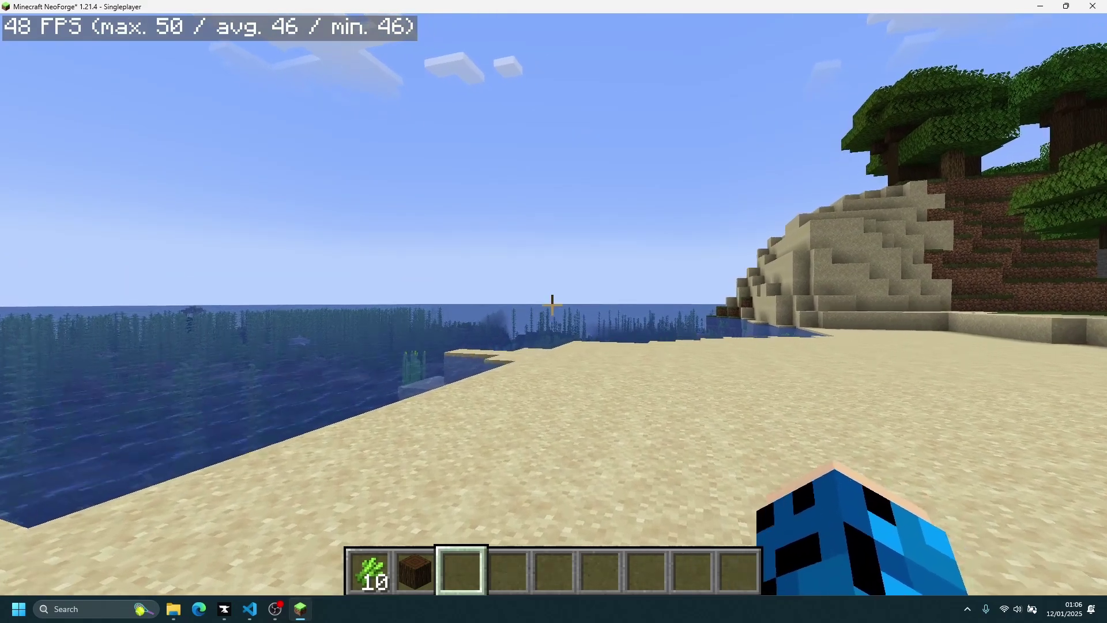
Step: Walk and look around the beach while watching the frame rate counter
{"action": "key", "text": "w"}
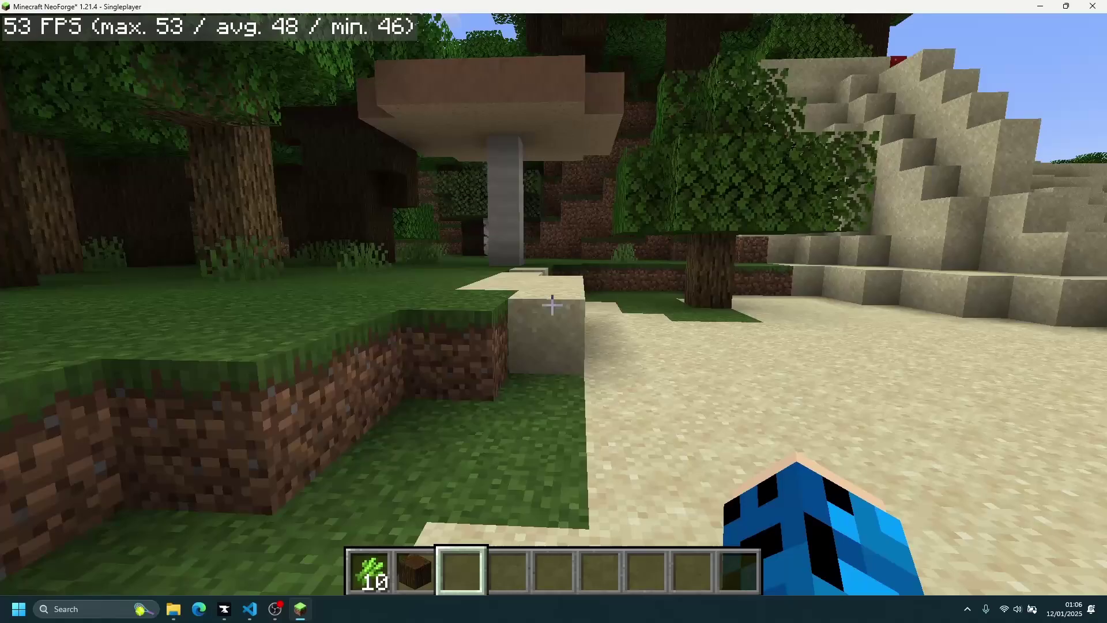
{"action": "mouse_move", "coordinate": [552, 304]}
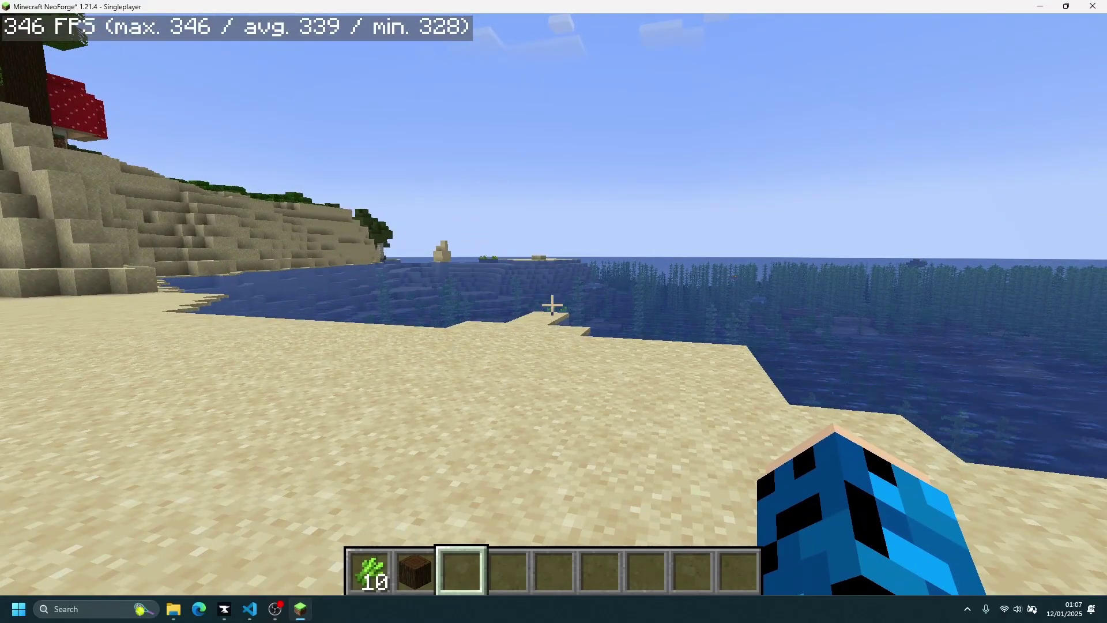
{"action": "key", "text": "w"}
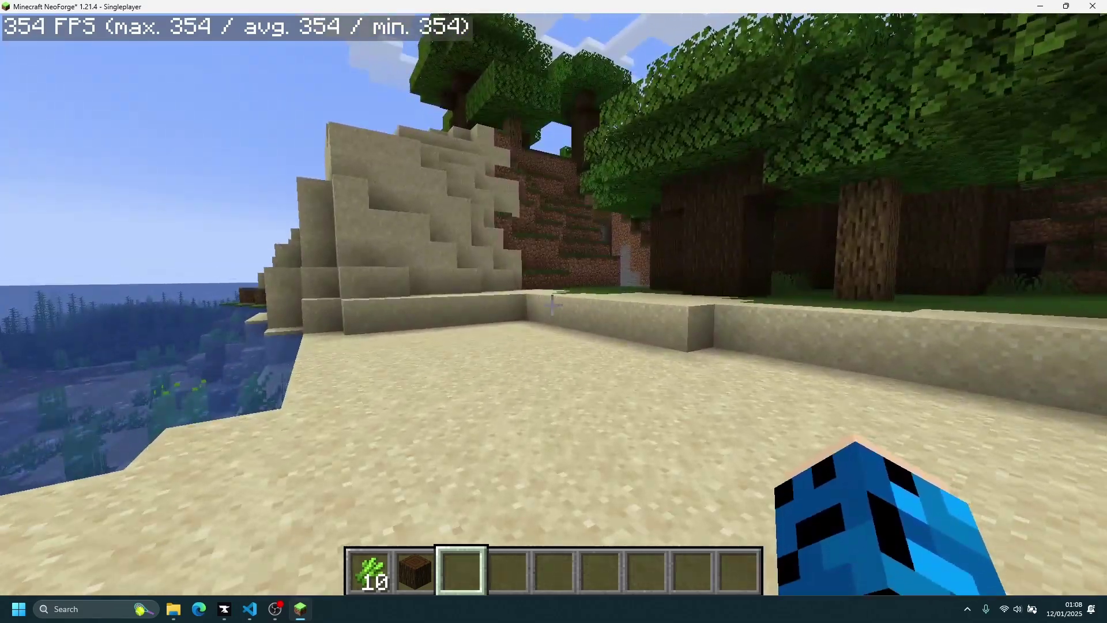
{"action": "mouse_move", "coordinate": [552, 305]}
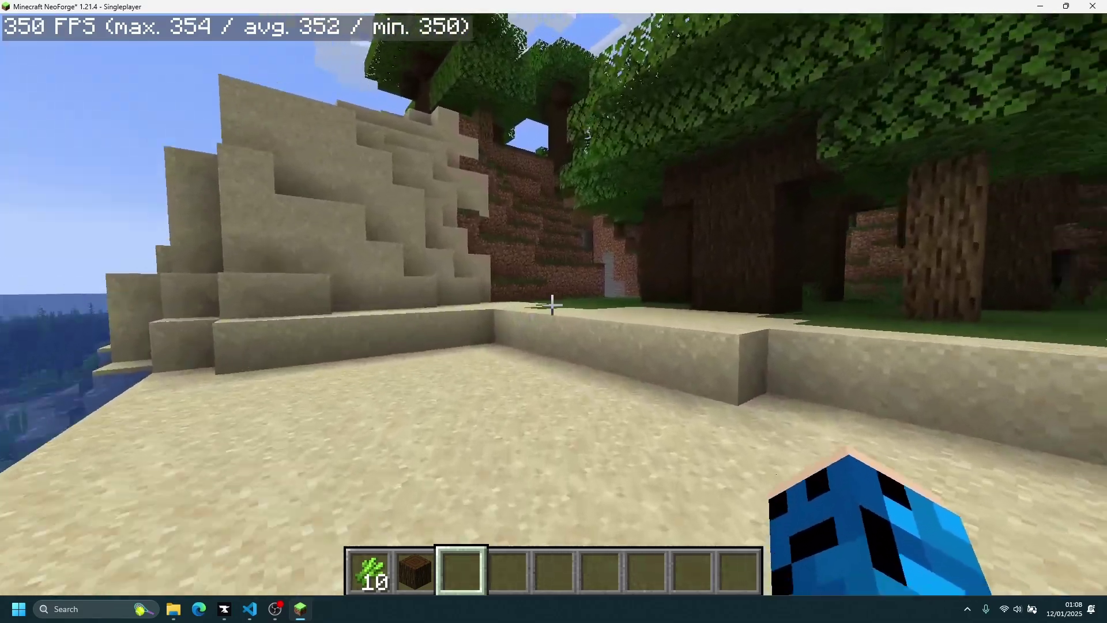
{"action": "key", "text": "w"}
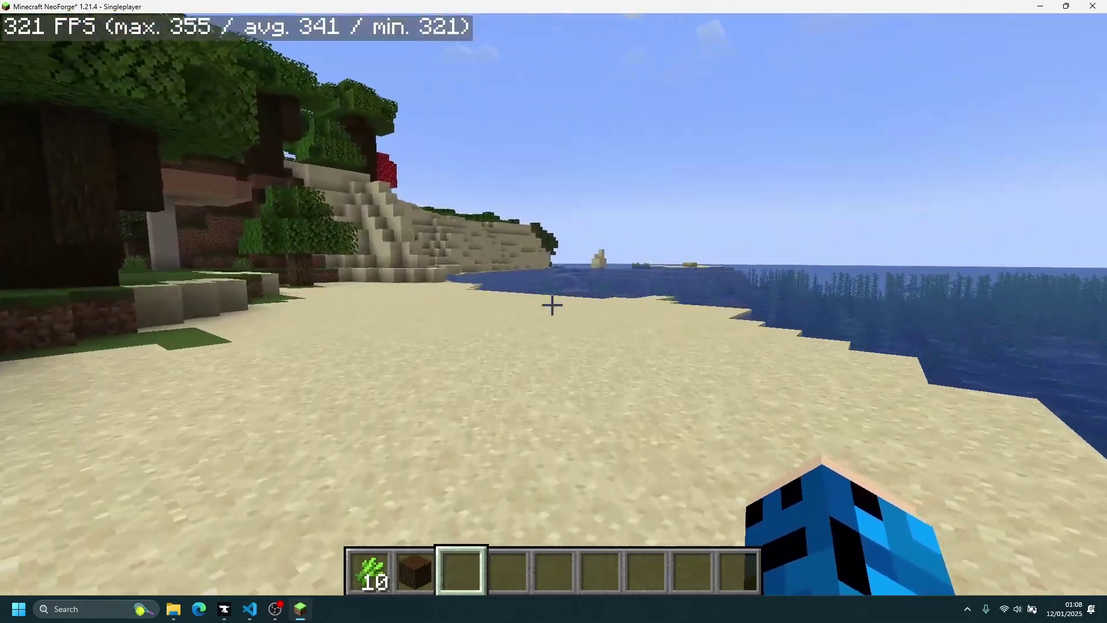
{"action": "key", "text": "w"}
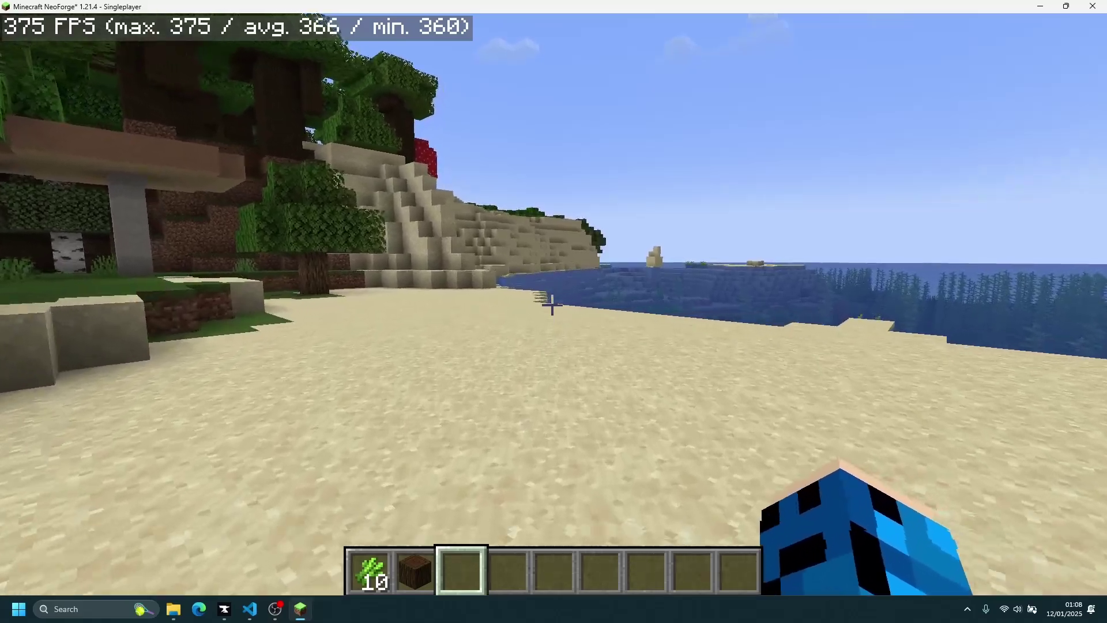
{"action": "key", "text": "w"}
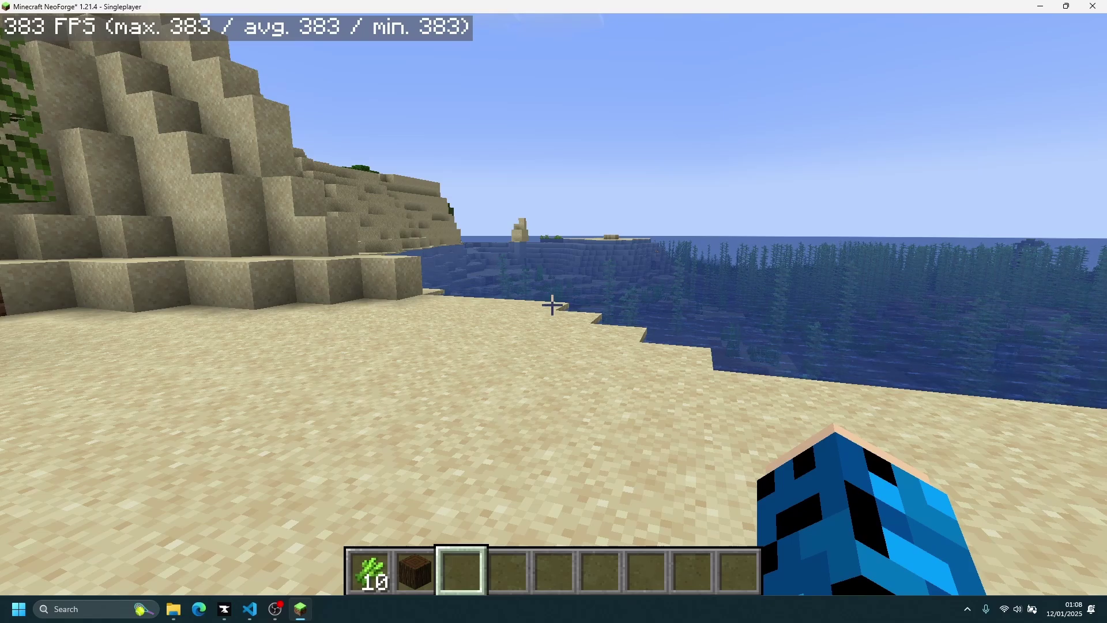
Step: Show the debug overlay to verify the graphics processor in use, free the pointer to point at it, and hide the overlay
{"action": "key", "text": "F3"}
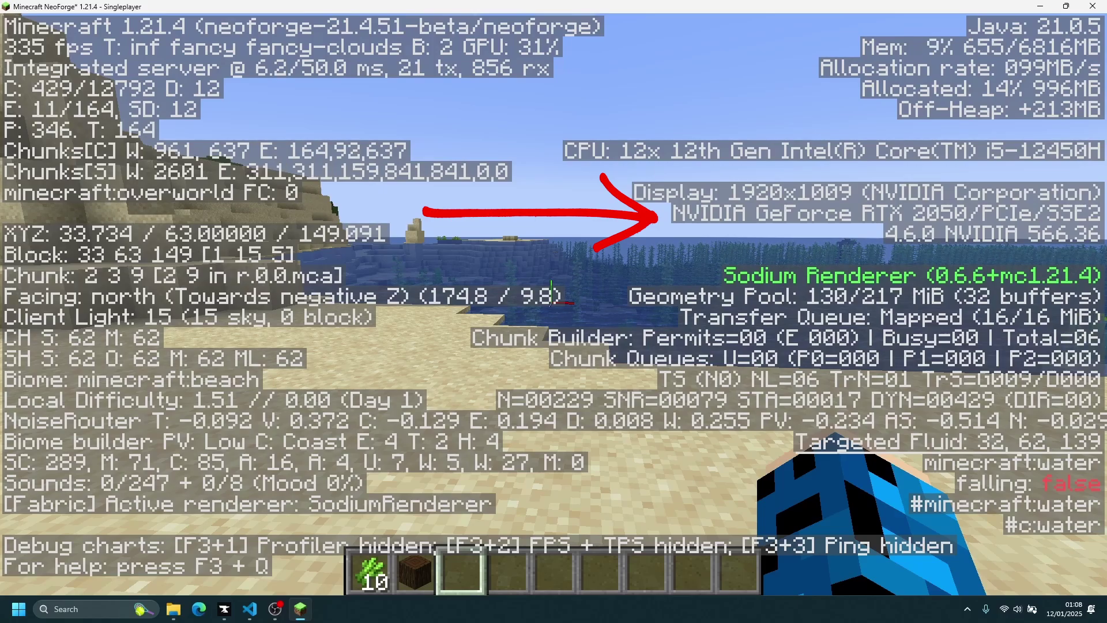
{"action": "key", "text": "t"}
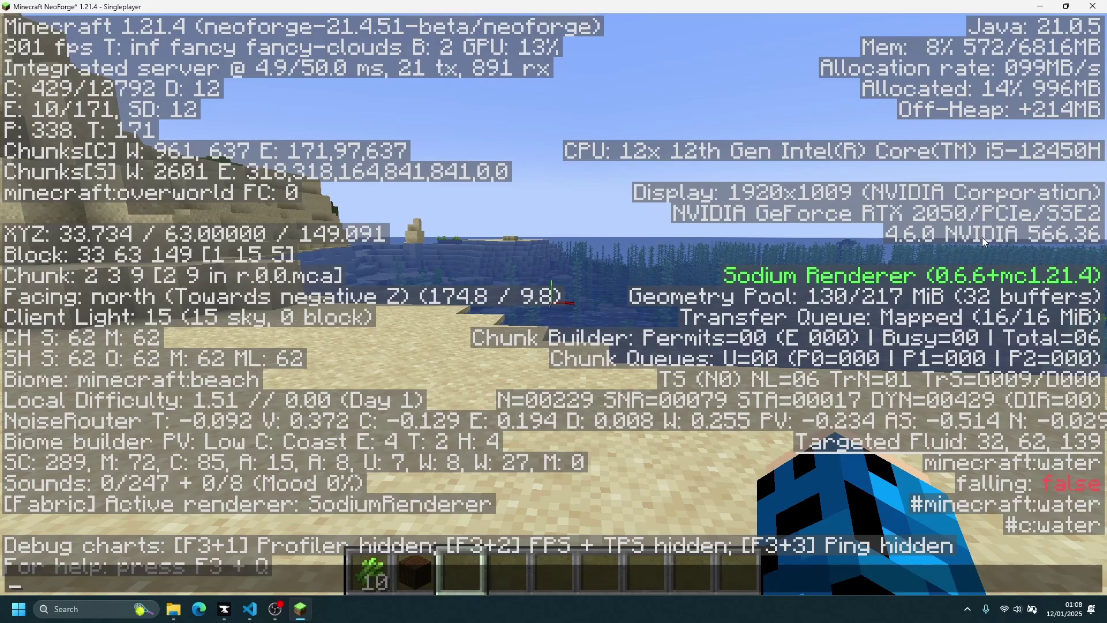
{"action": "key", "text": "Escape"}
{"action": "key", "text": "F3"}
Step: Roam between the shore and the forest edge to check how smoothly the game runs
{"action": "key", "text": "w"}
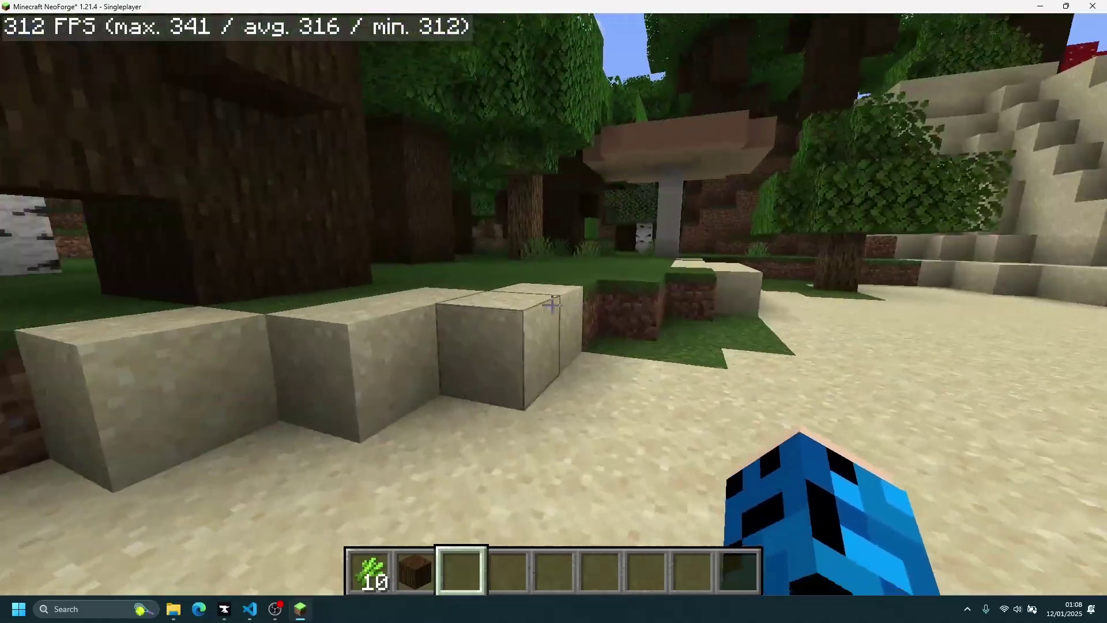
{"action": "key", "text": "space"}
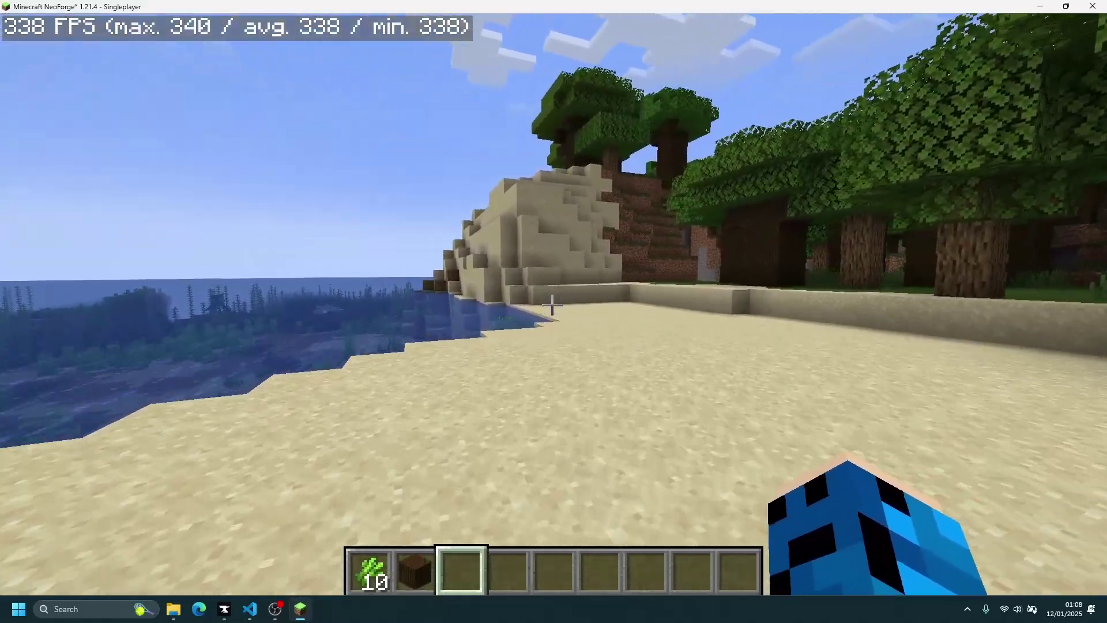
{"action": "key", "text": "w"}
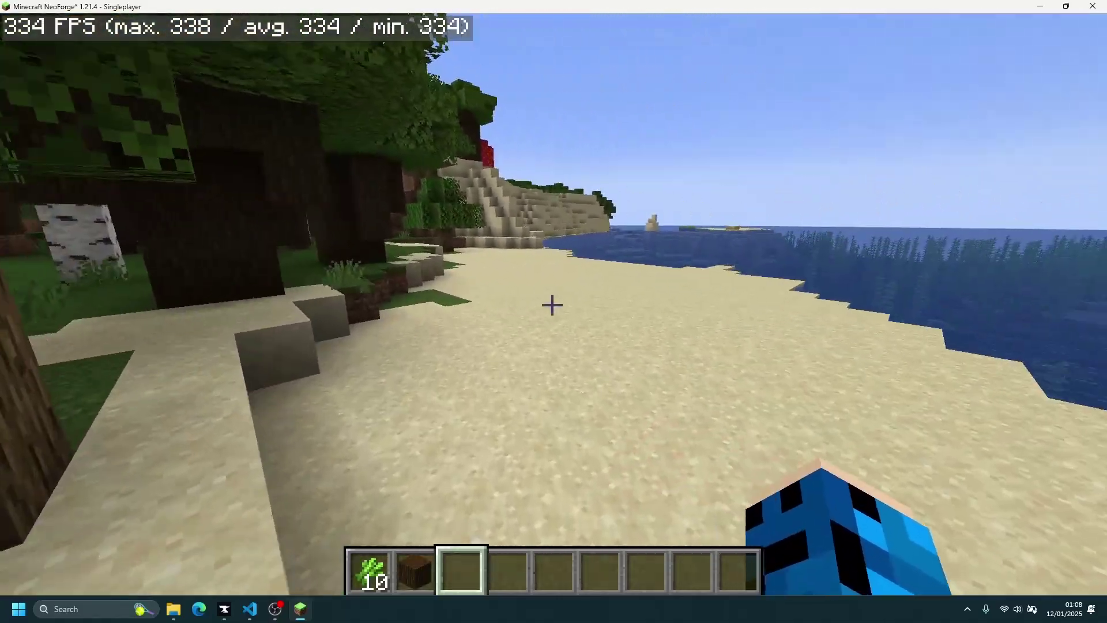
{"action": "key", "text": "w"}
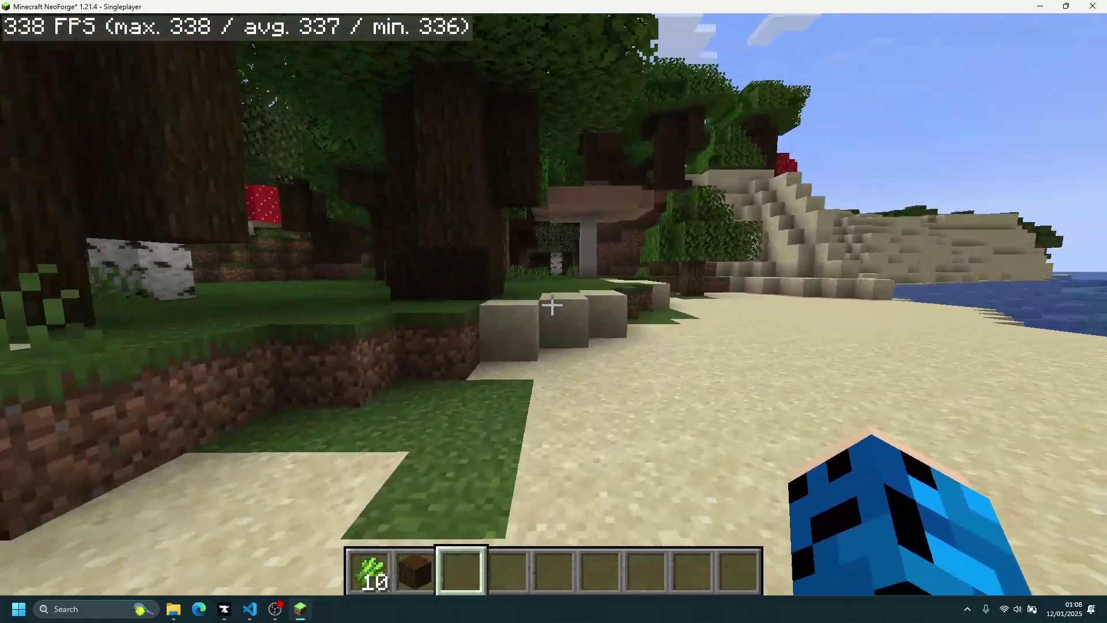